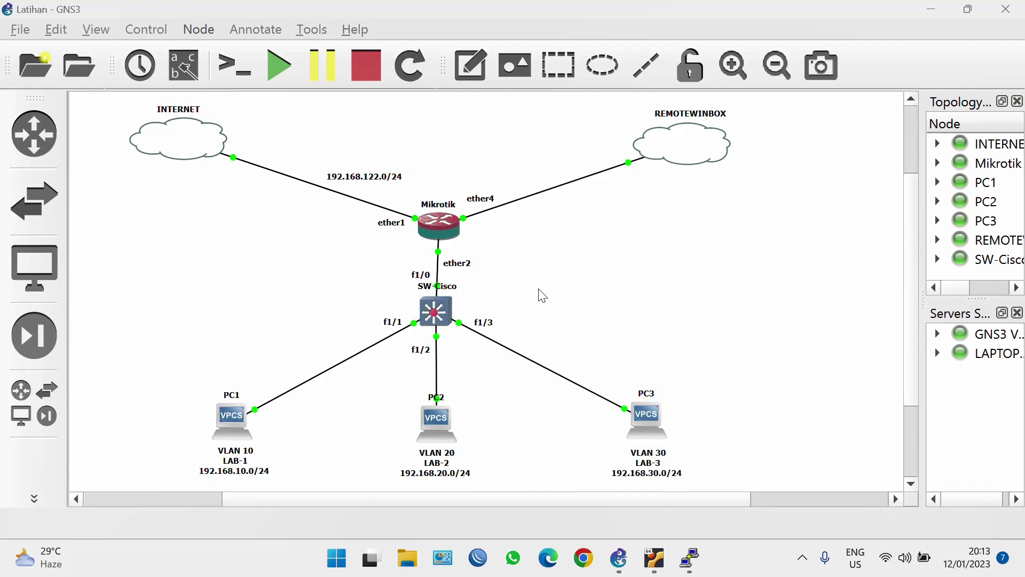
- Switch to the SW-Cisco console in PuTTY, move it clear of the switch diagram, and enter global configuration mode
mouse_move(696, 563)
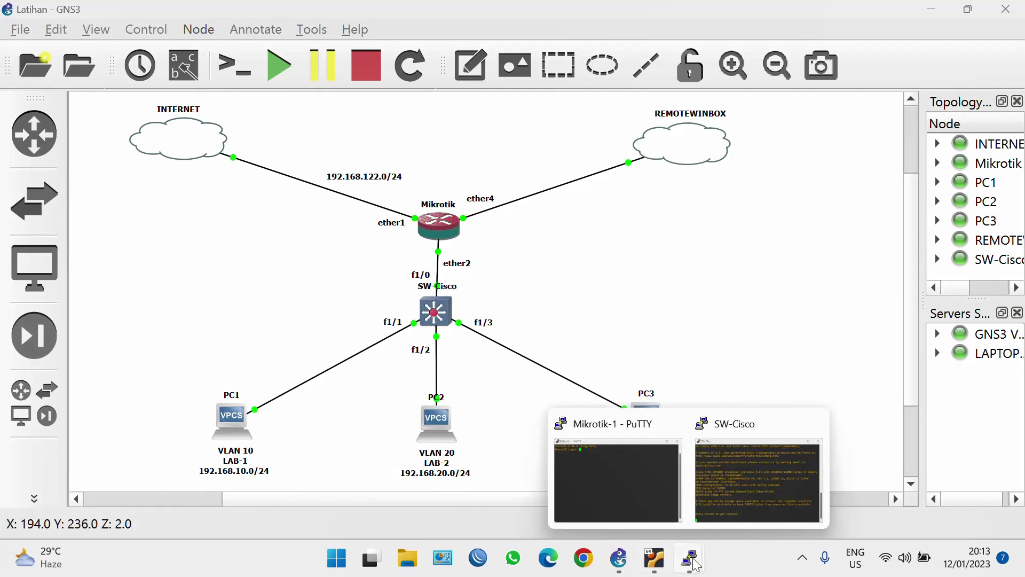
click(739, 469)
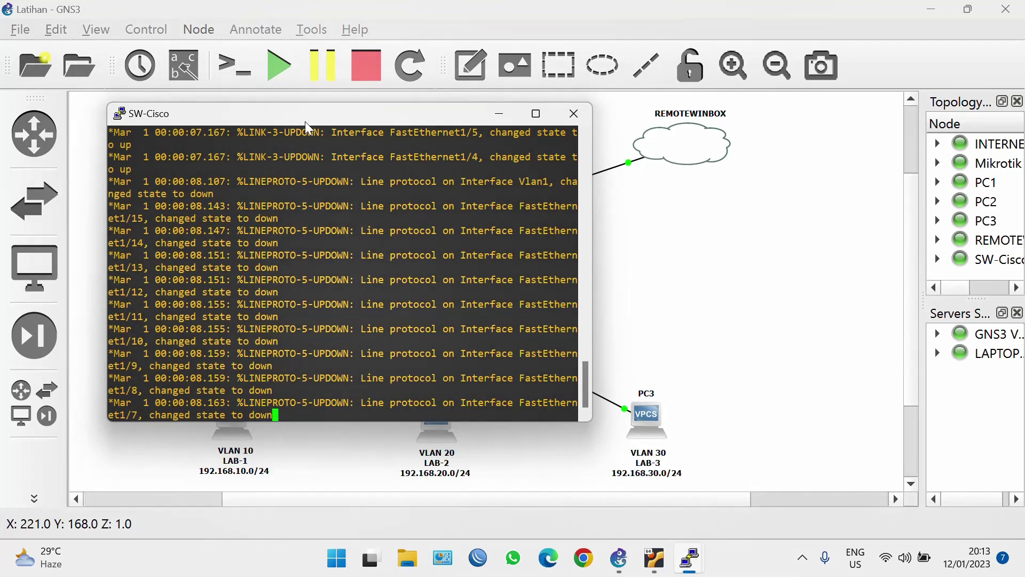
drag(306, 120, 696, 100)
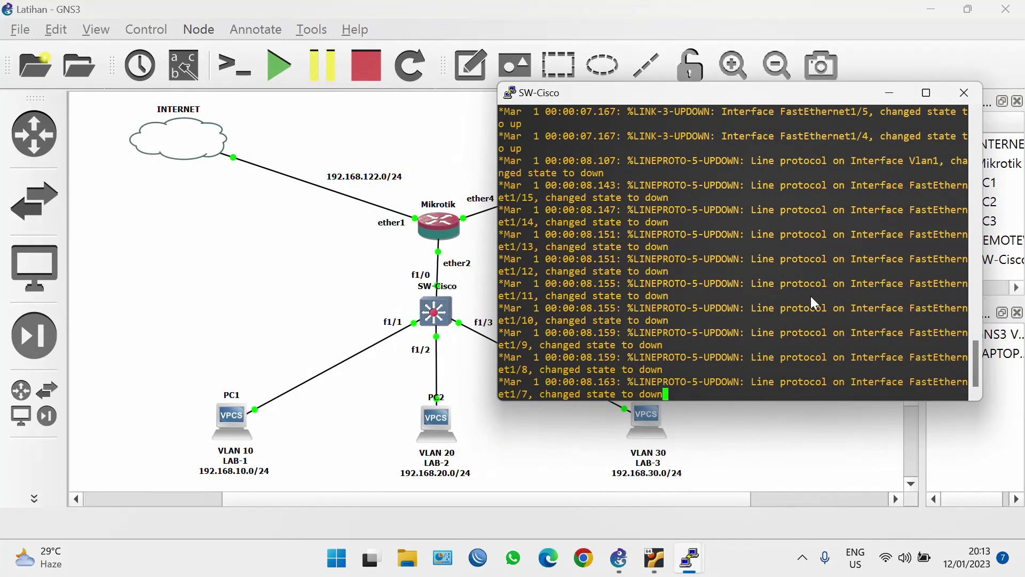
key(Return)
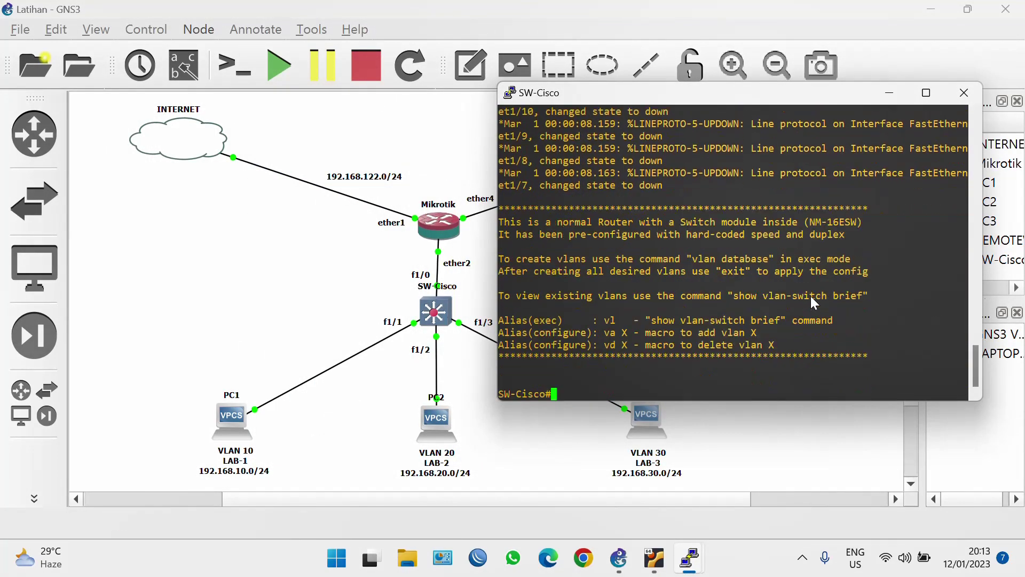
text(conf ter)
key(Return)
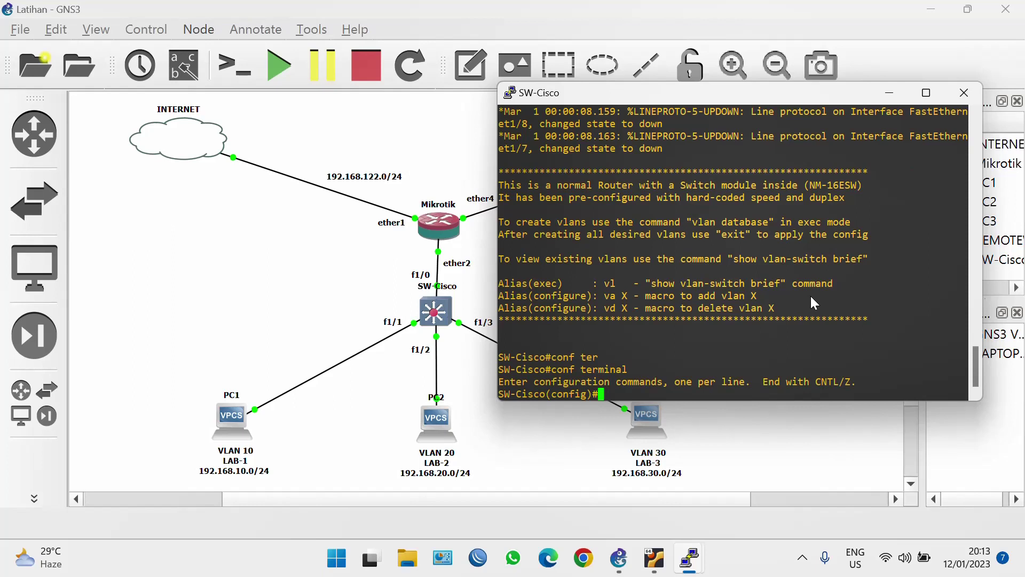
- Create VLAN 10 on the switch with the name LAB-1 and return to global configuration mode
text(vlan)
key(Tab)
text(10)
key(Return)
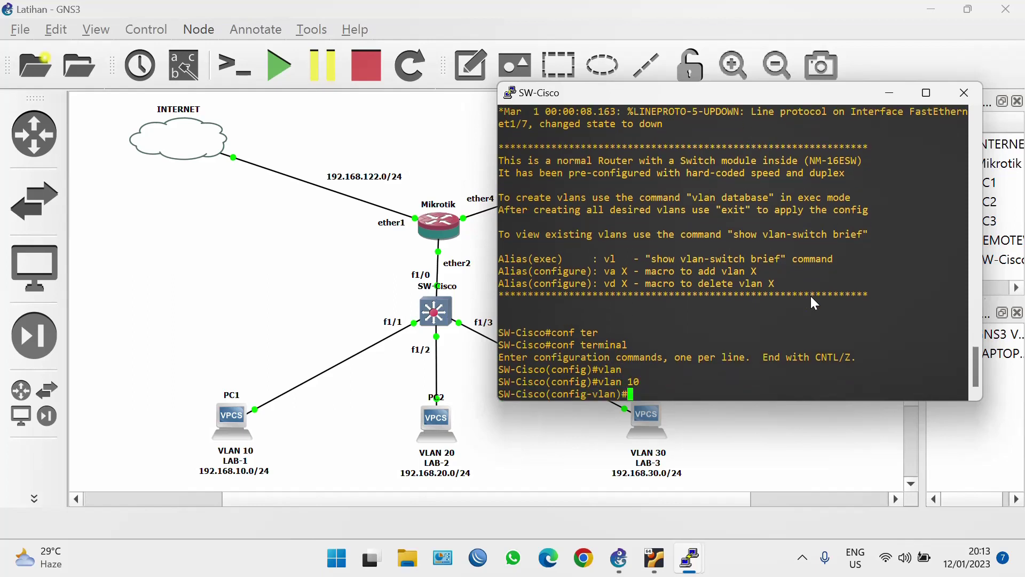
text(nam)
key(Tab)
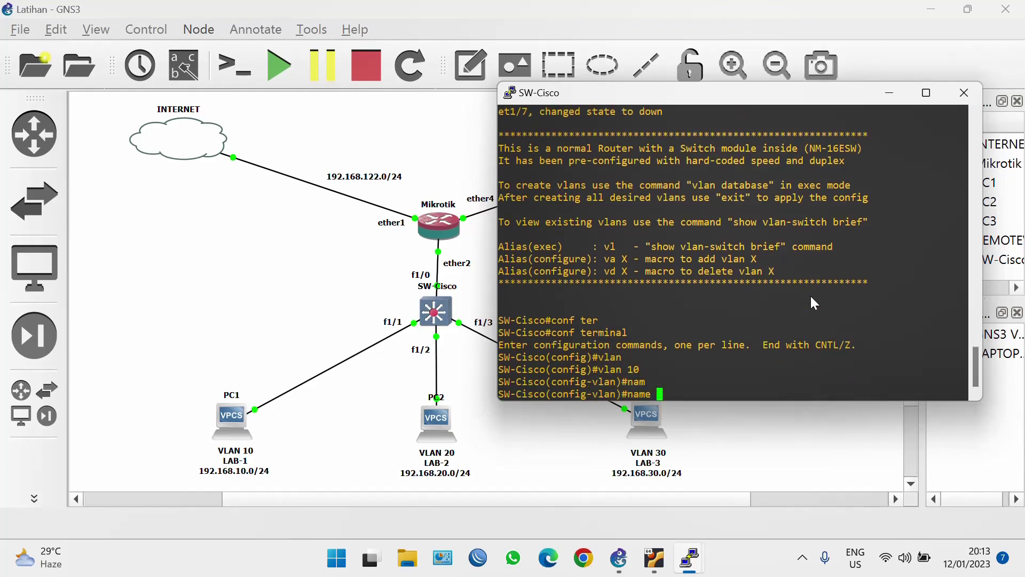
text(LAB-1)
key(Return)
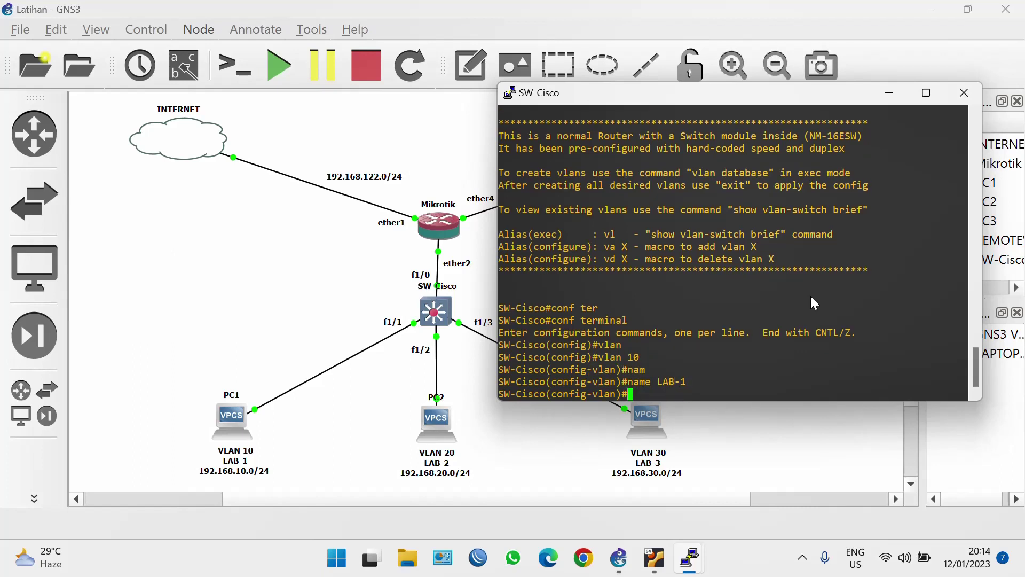
text(exi)
key(Tab)
key(Return)
- Create VLAN 20 on the switch with the name LAB-2 and return to global configuration mode
text(vl)
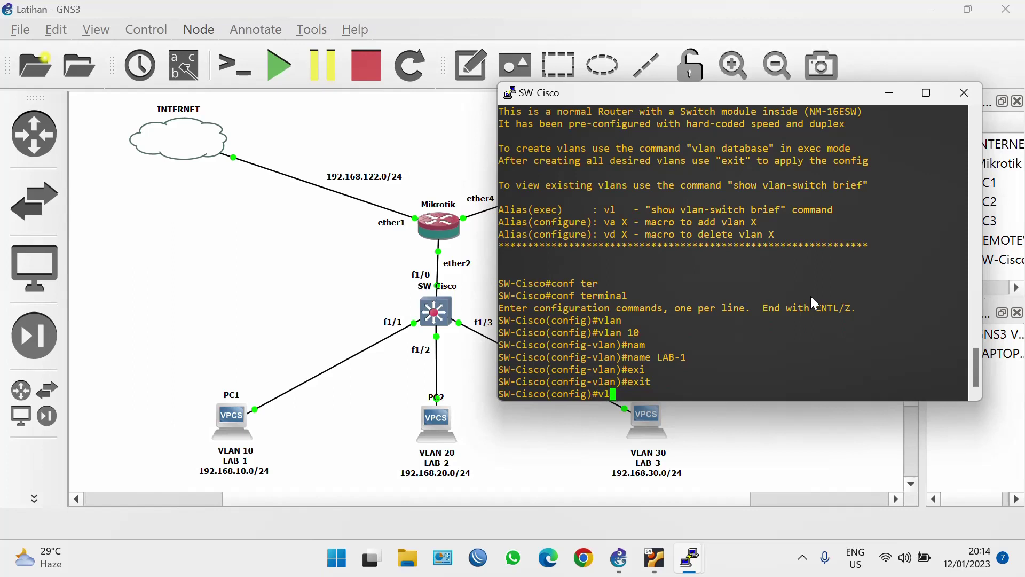
key(Return)
text(vlan 20)
key(Return)
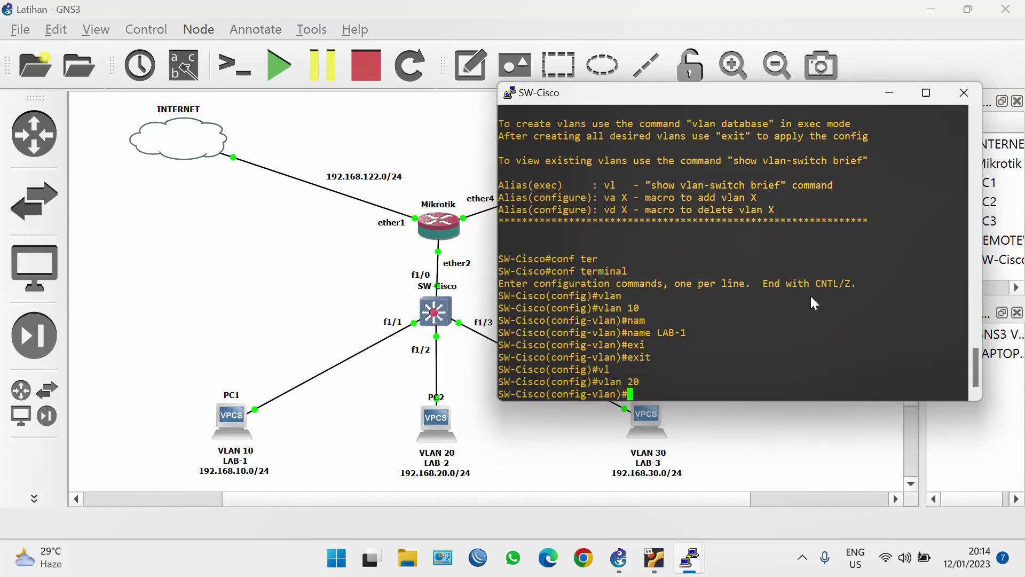
text(nam)
key(Tab)
text(LAB-2)
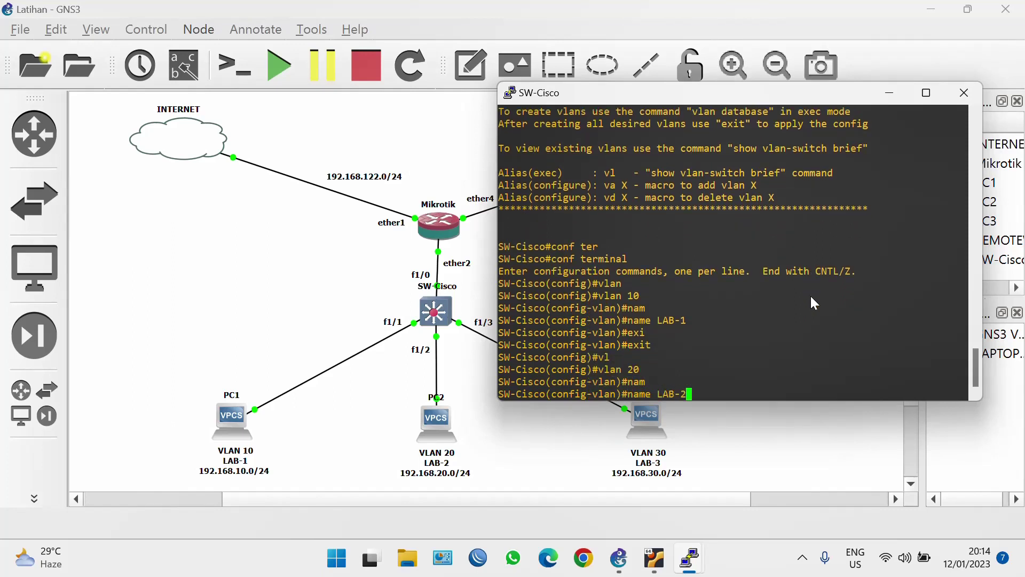
key(Return)
text(exi)
key(Tab)
key(Return)
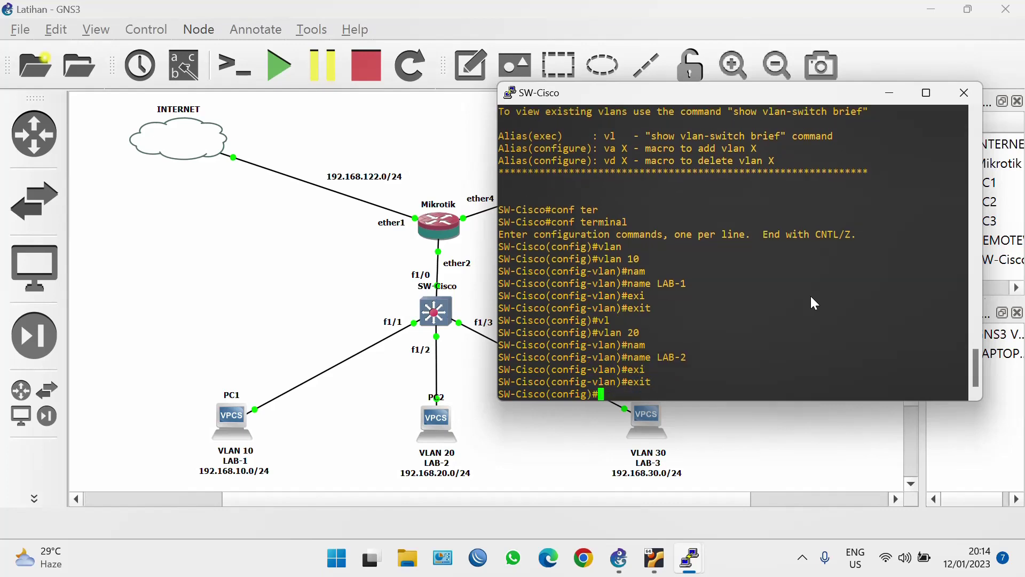
- Create VLAN 30 on the switch with the name LAB-3 and return to global configuration mode
text(vl)
key(Tab)
text(30)
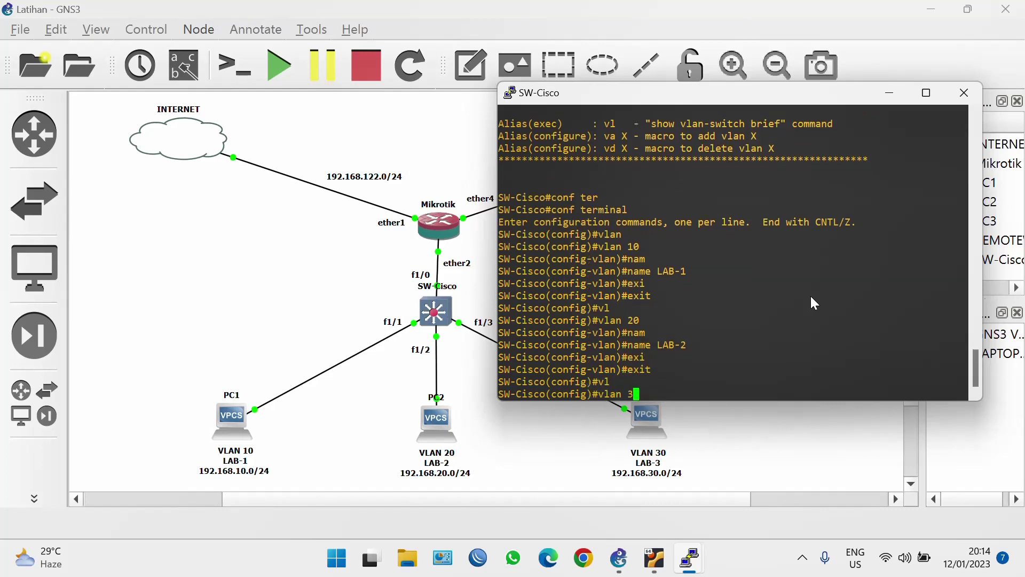
key(Return)
text(nam)
key(Tab)
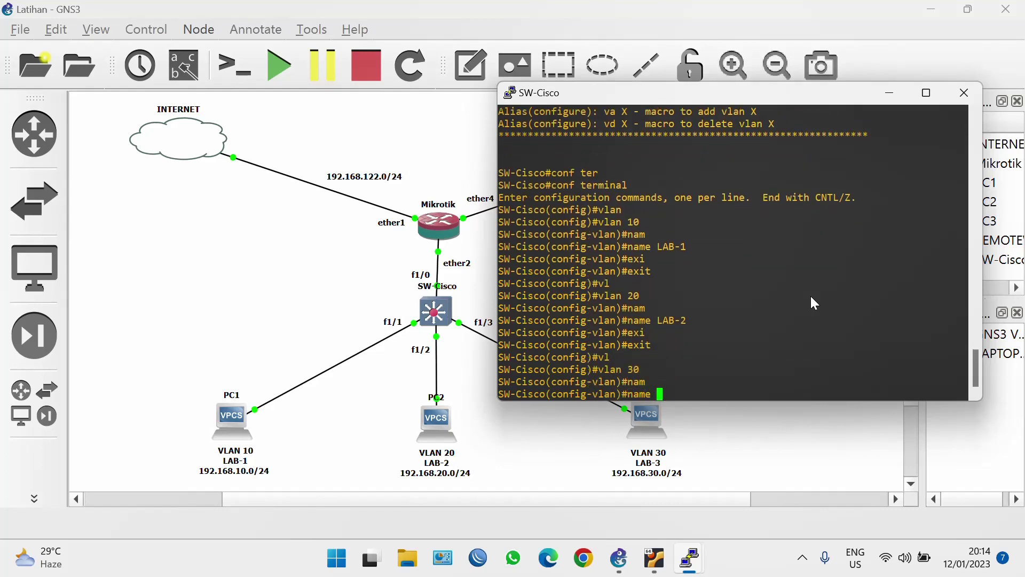
text(LAB-3)
key(Return)
text(exi)
key(Tab)
key(Return)
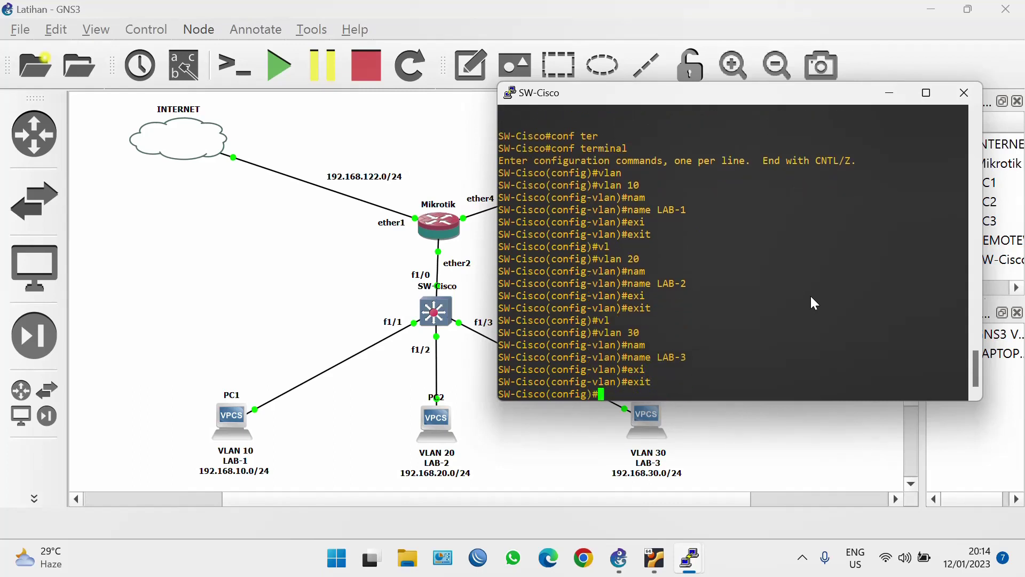
- Set interface fastEthernet 1/0, the uplink to the Mikrotik router, to switchport trunk mode and leave its interface configuration
text(in)
key(Tab)
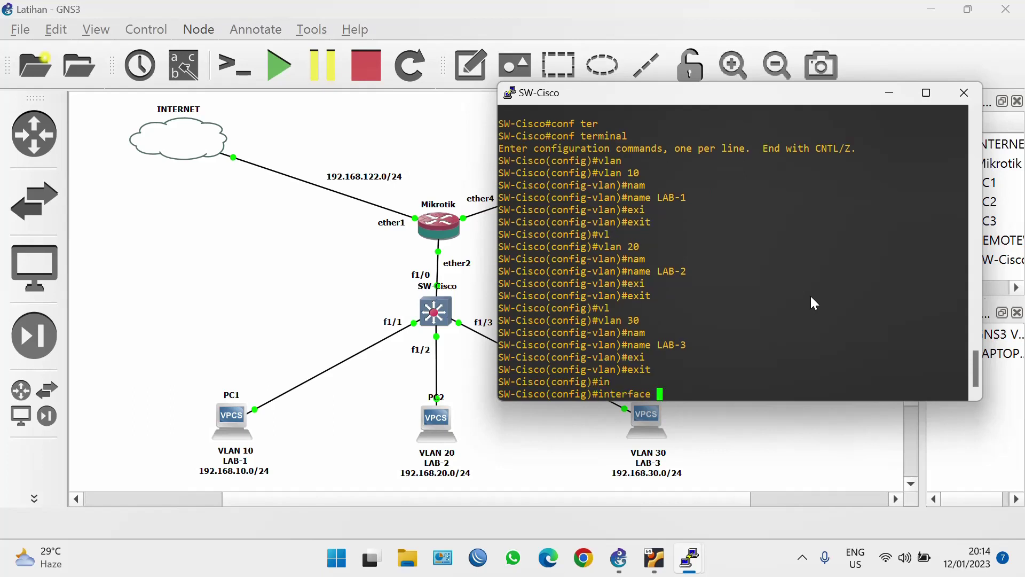
text(f)
key(Tab)
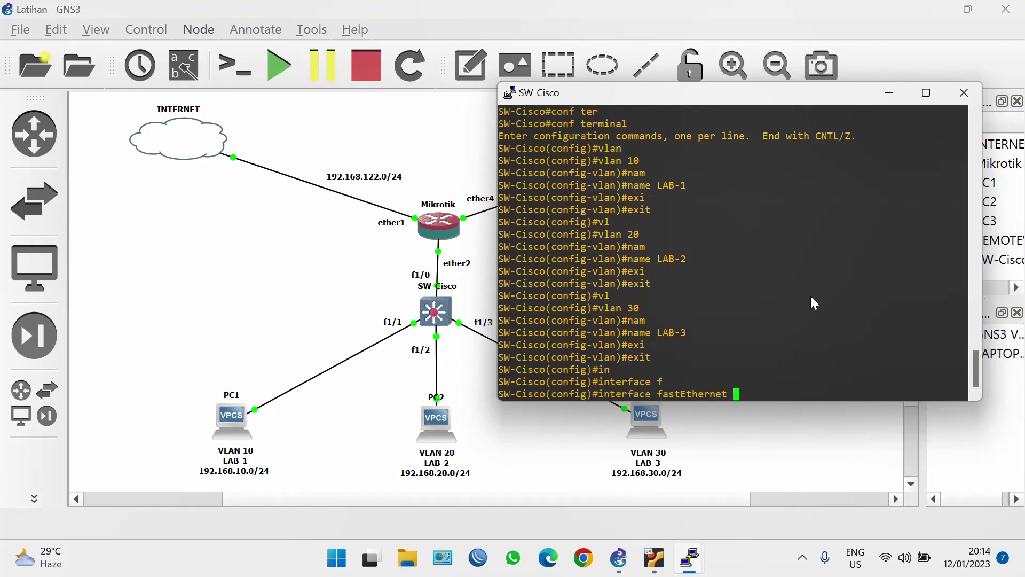
text(1/0)
key(Return)
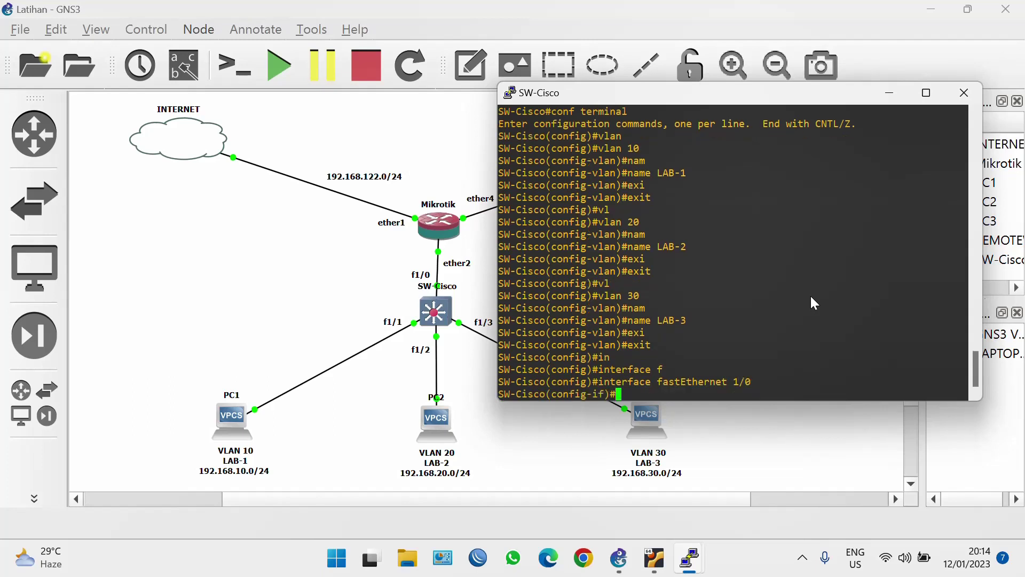
text(sw)
key(Tab)
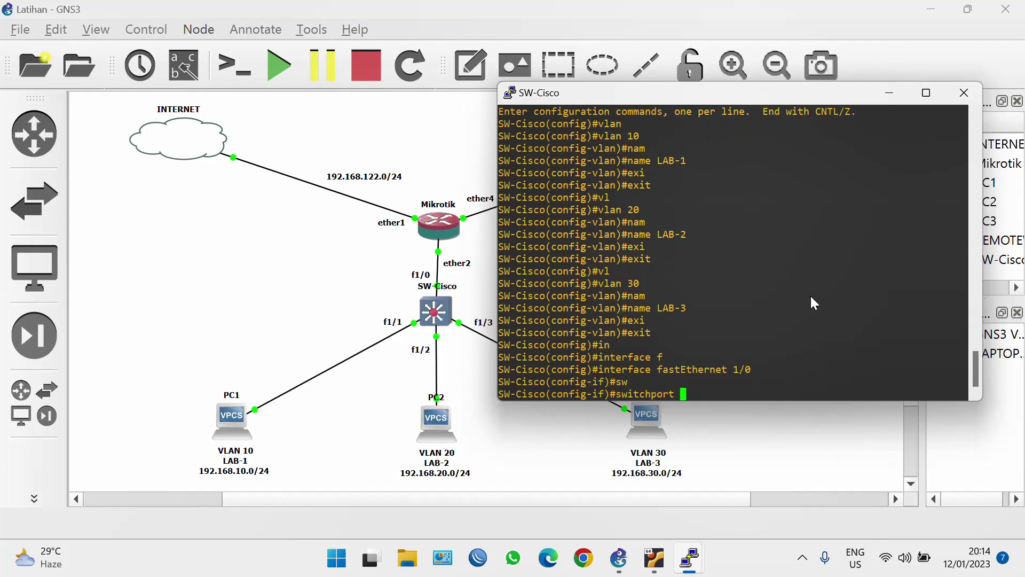
text(mo)
key(Tab)
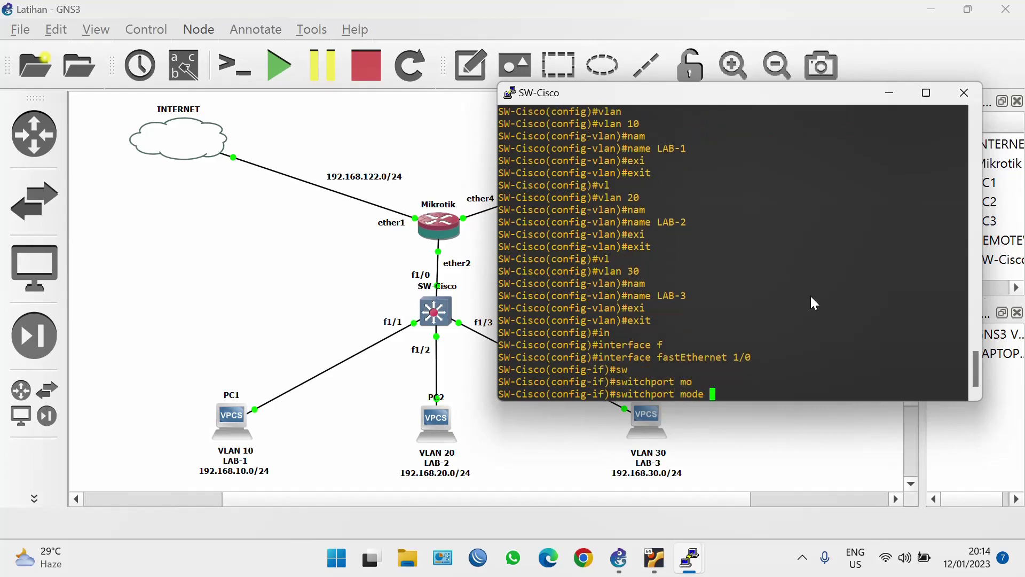
text(tr)
key(Tab)
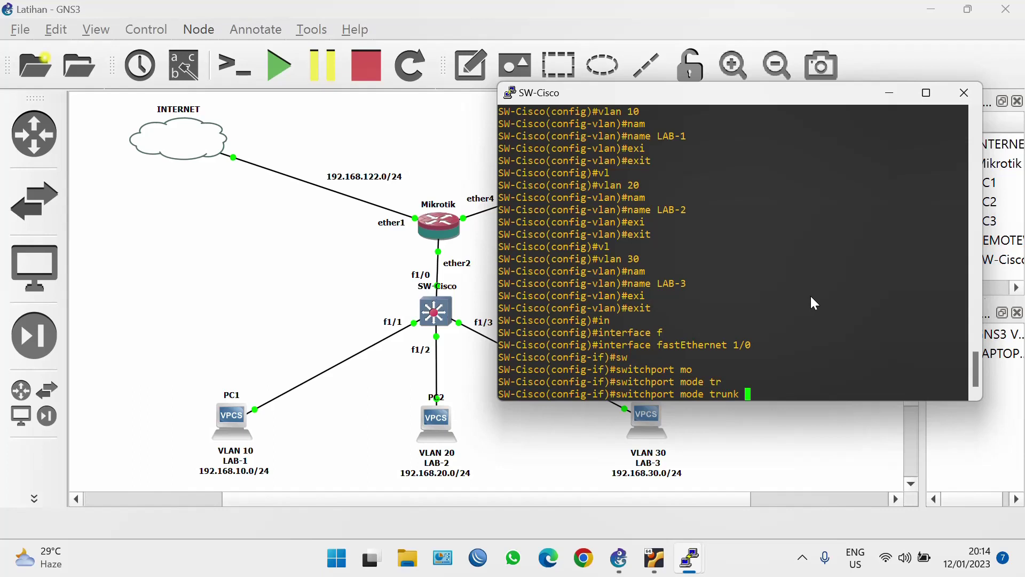
key(Return)
text(exi)
key(Tab)
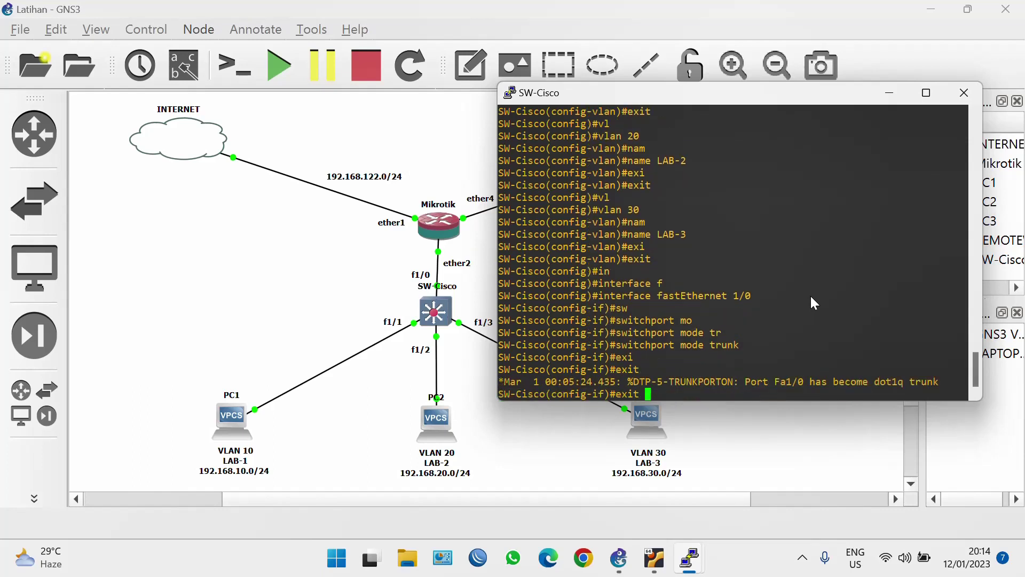
key(Return)
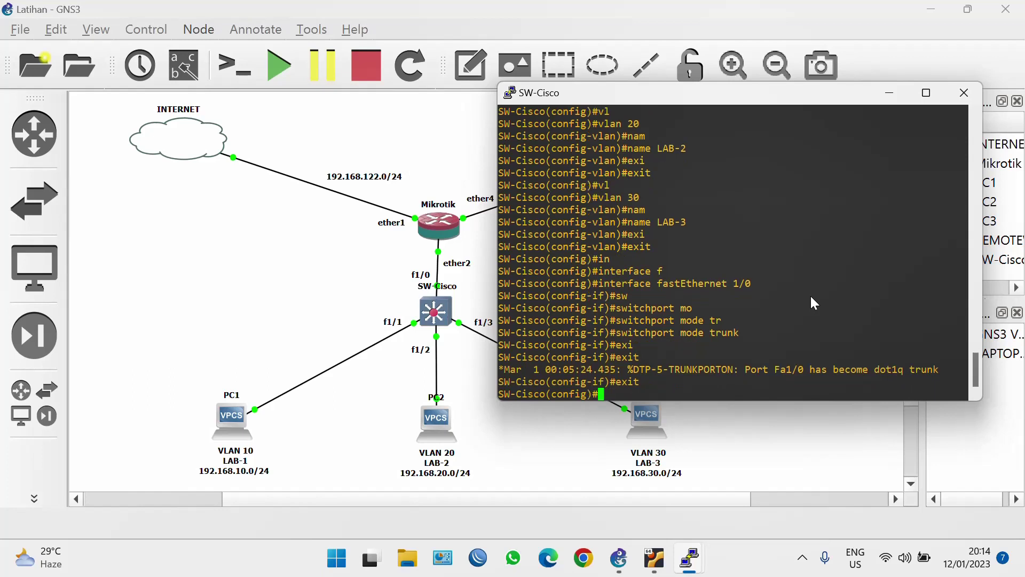
- Set interface fastEthernet 1/1, the port towards PC1, to switchport access mode
text(in)
key(Tab)
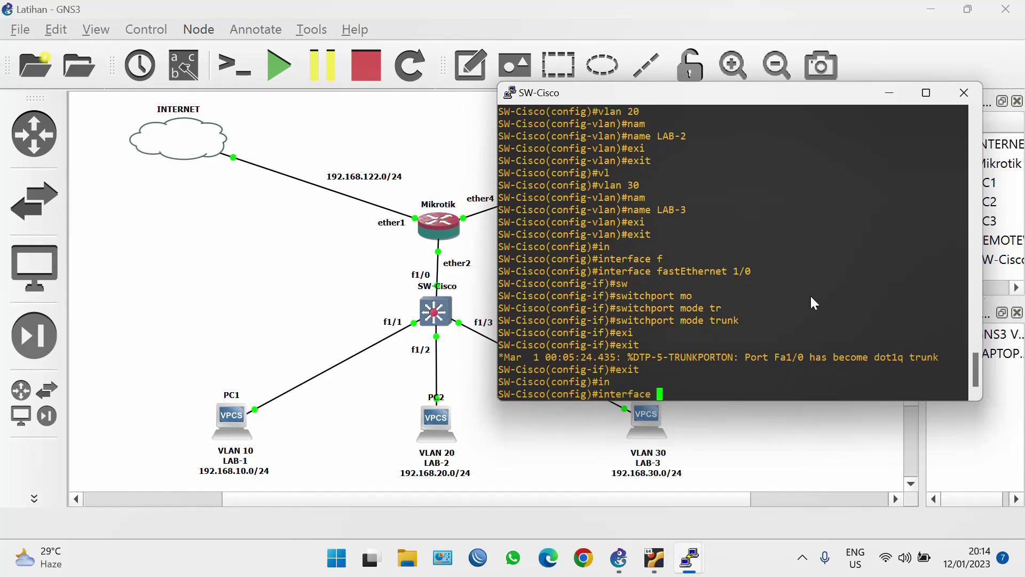
text(f)
key(Tab)
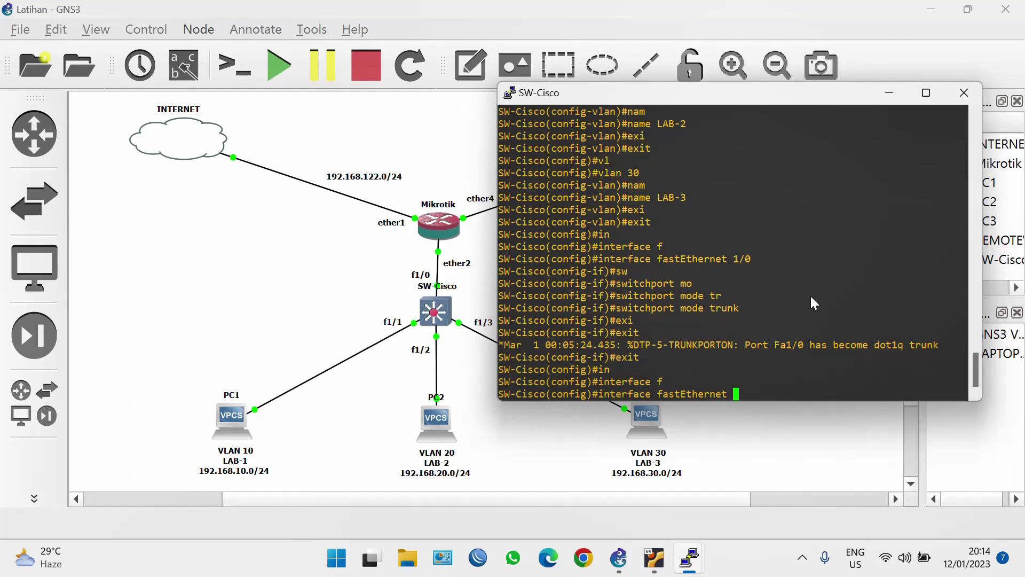
text(1/1)
key(Return)
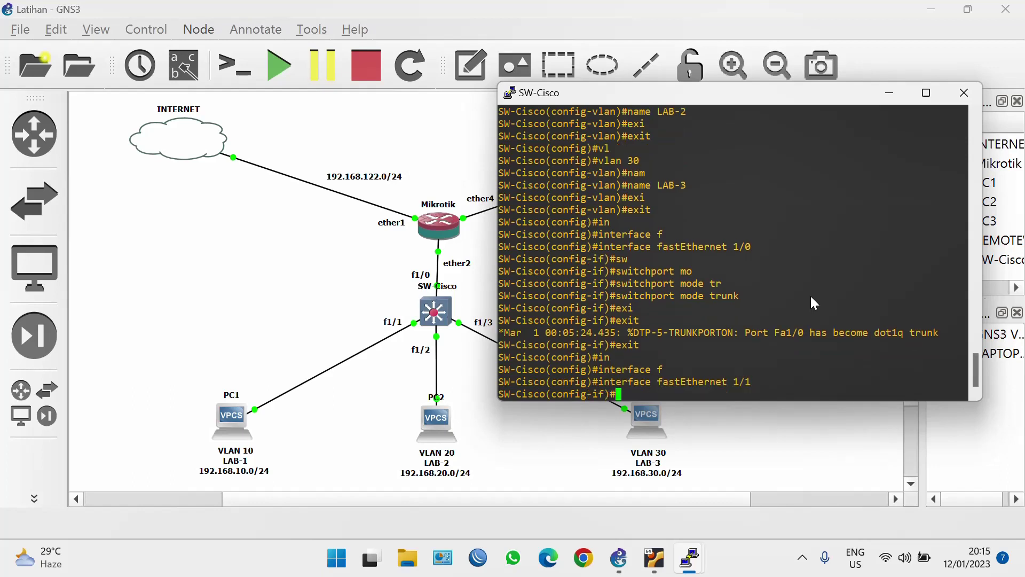
text(sw)
key(Tab)
text(mo)
key(Tab)
text(a)
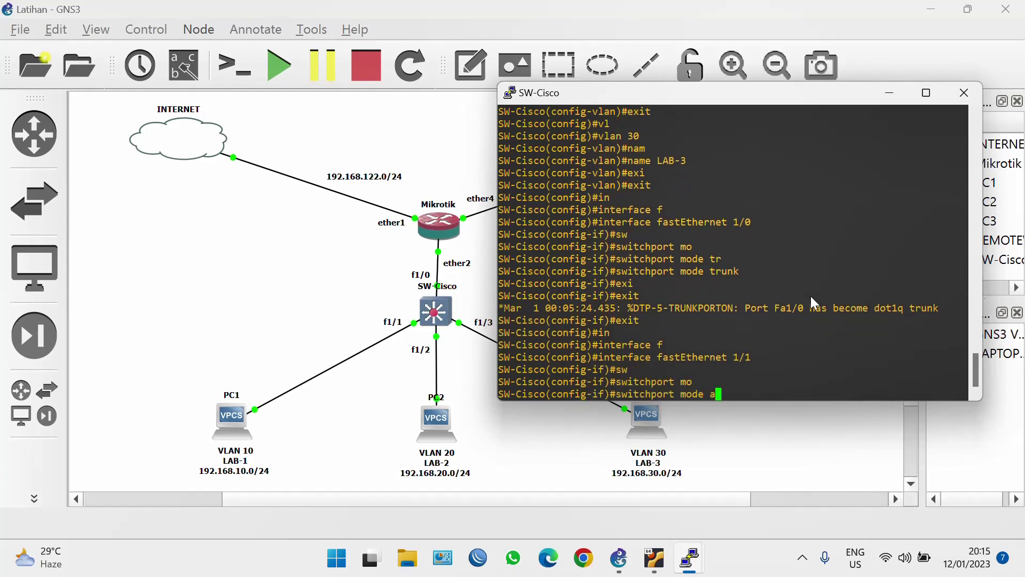
text(cc)
key(Tab)
key(Return)
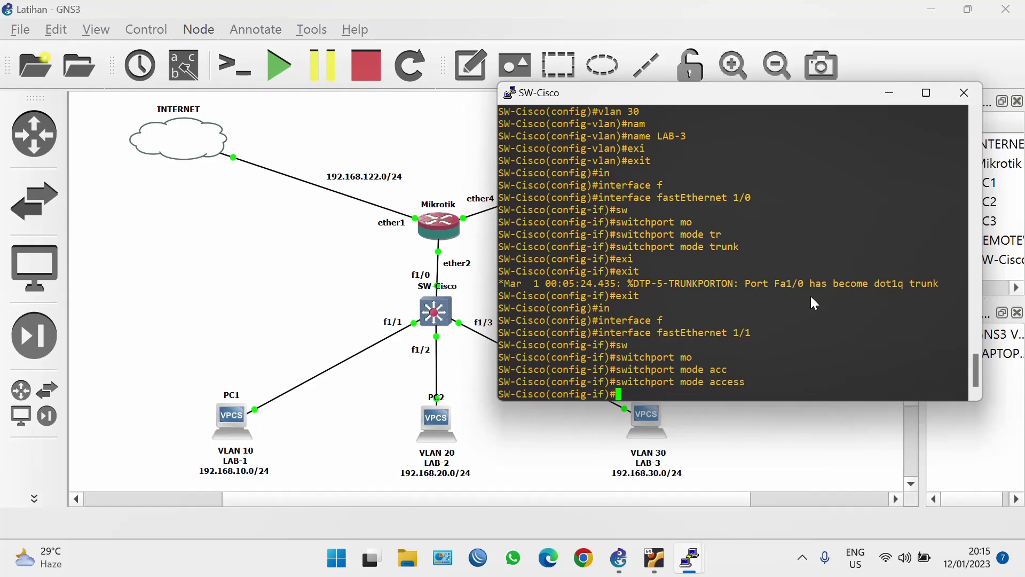
- Assign access VLAN 10 to interface fastEthernet 1/1 and leave its interface configuration
text(a)
key(BackSpace)
text(sw)
key(Tab)
text(acc)
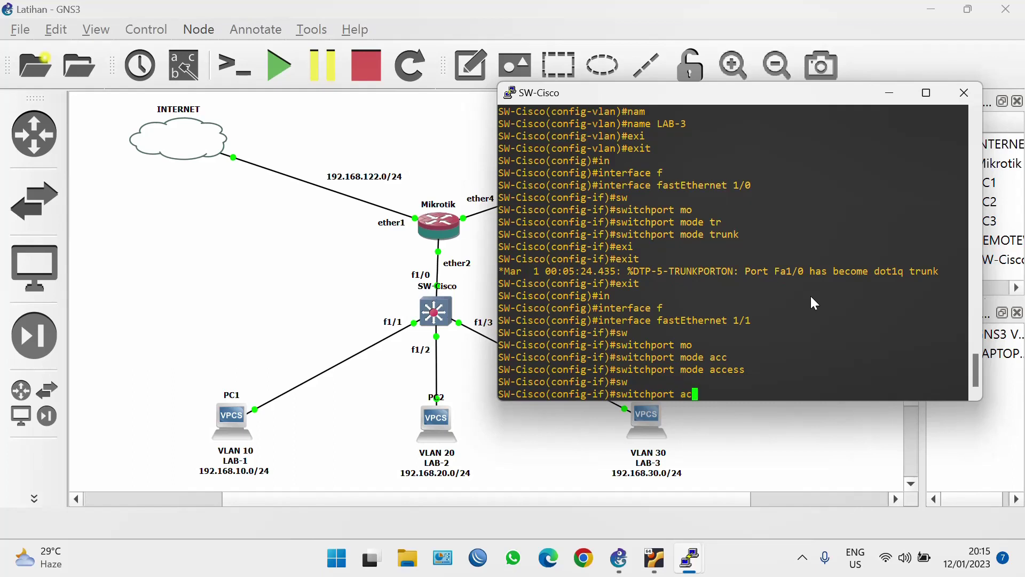
key(Tab)
text(v)
key(Tab)
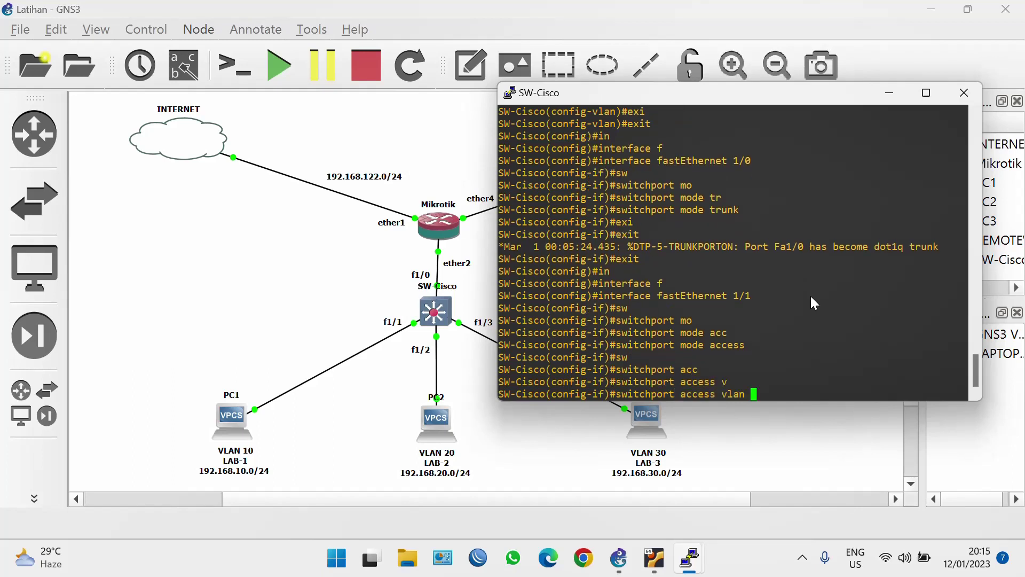
text(10)
key(Return)
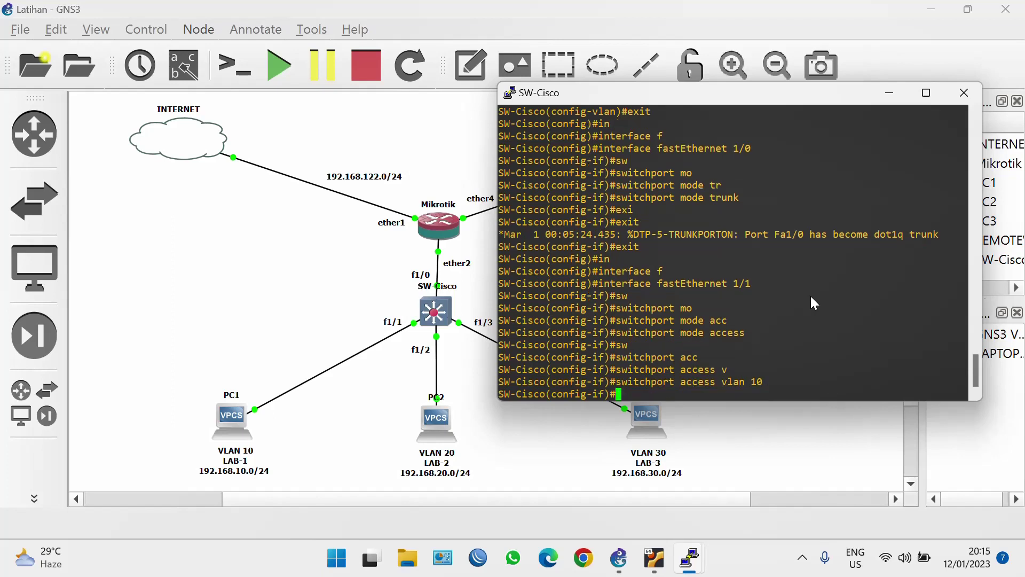
text(exi)
key(Tab)
key(Return)
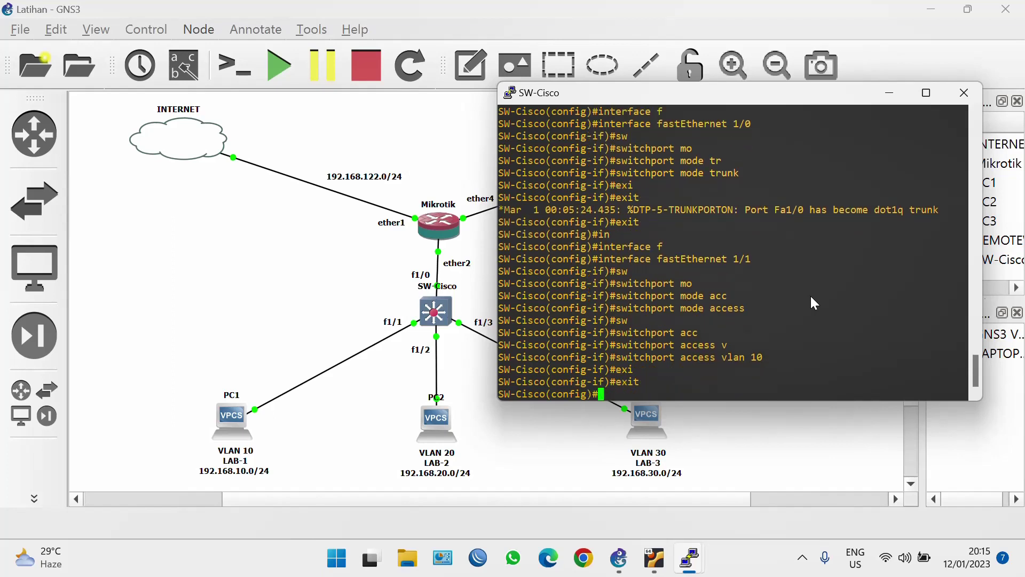
- Set interface fastEthernet 1/2, the port towards PC2, to switchport access mode
text(in)
key(Tab)
text(f)
key(Tab)
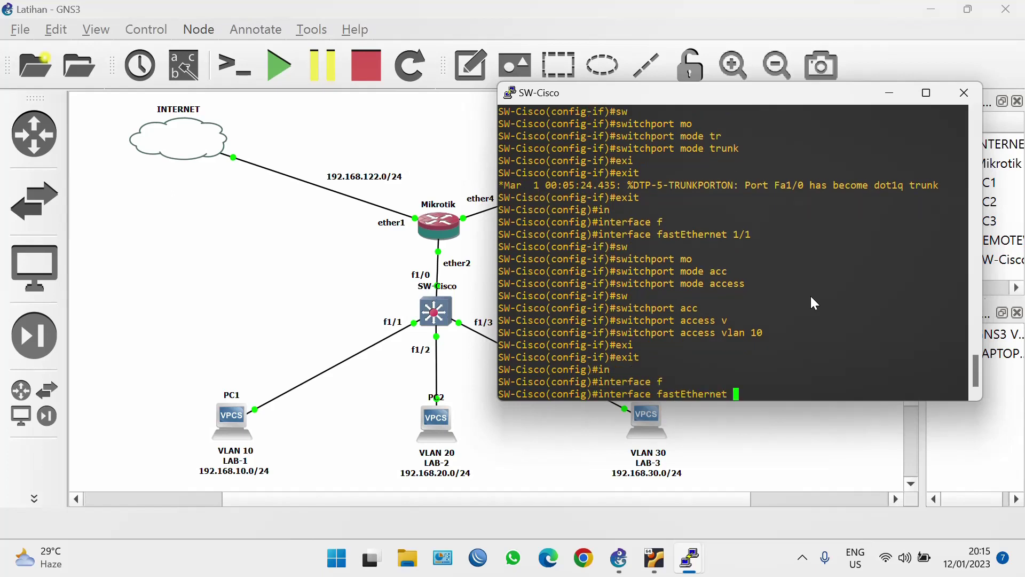
text(1/2)
key(Return)
text(sco(config-if)#s)
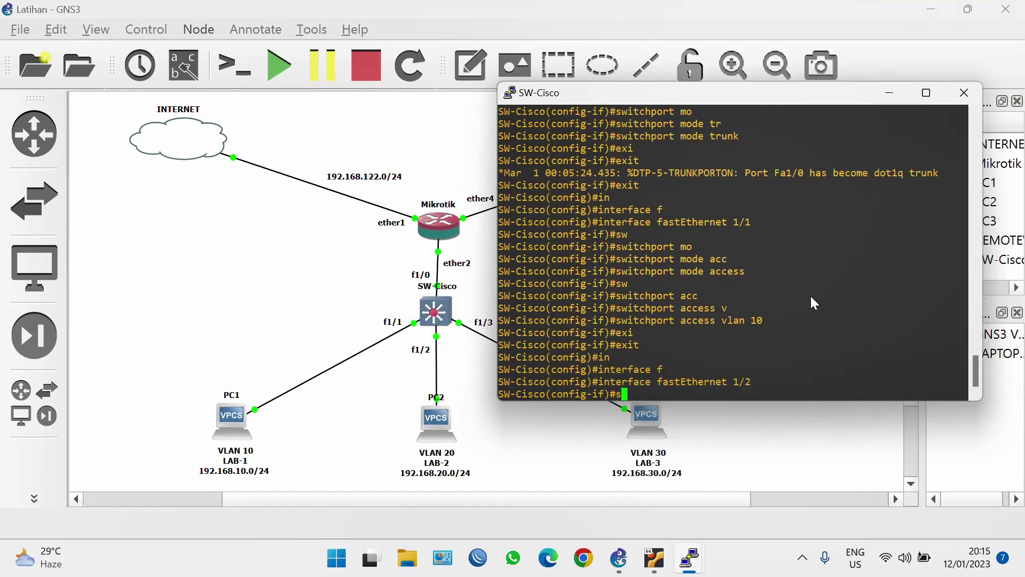
text(w)
key(Tab)
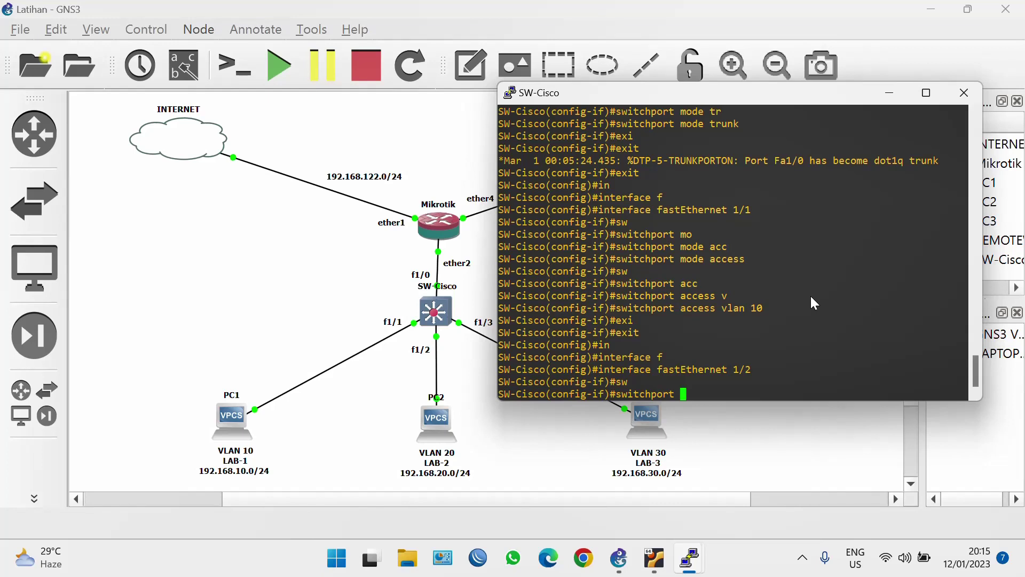
text(mo)
key(Tab)
text(acc)
key(Tab)
key(Return)
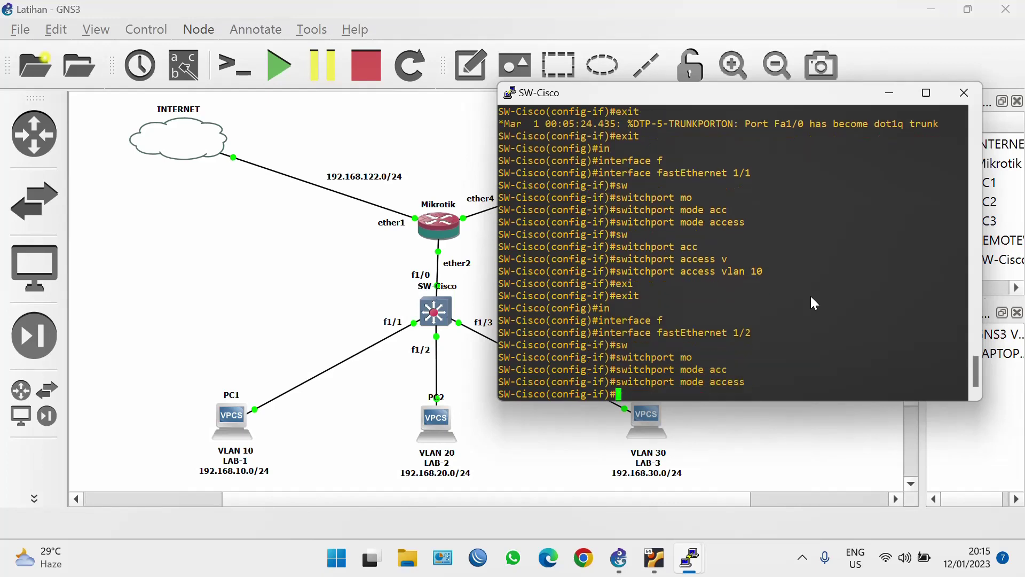
- Assign access VLAN 20 to interface fastEthernet 1/2 and leave its interface configuration
text(se)
key(Tab)
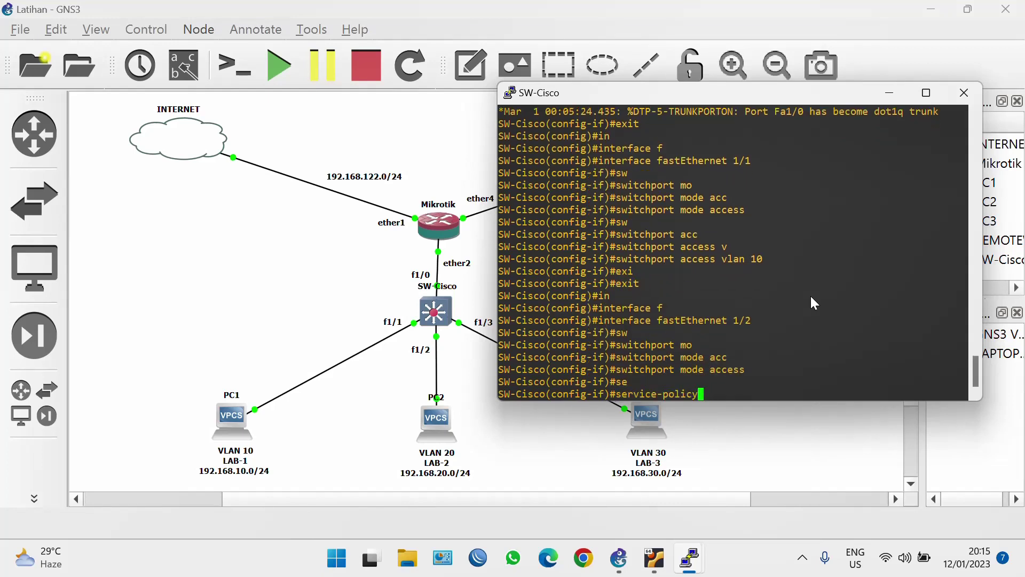
key(BackSpace)
key(BackSpace)
key(BackSpace)
key(BackSpace)
key(BackSpace)
key(BackSpace)
key(BackSpace)
key(BackSpace)
key(BackSpace)
key(BackSpace)
key(BackSpace)
key(BackSpace)
key(BackSpace)
text(w)
key(Tab)
text(ac)
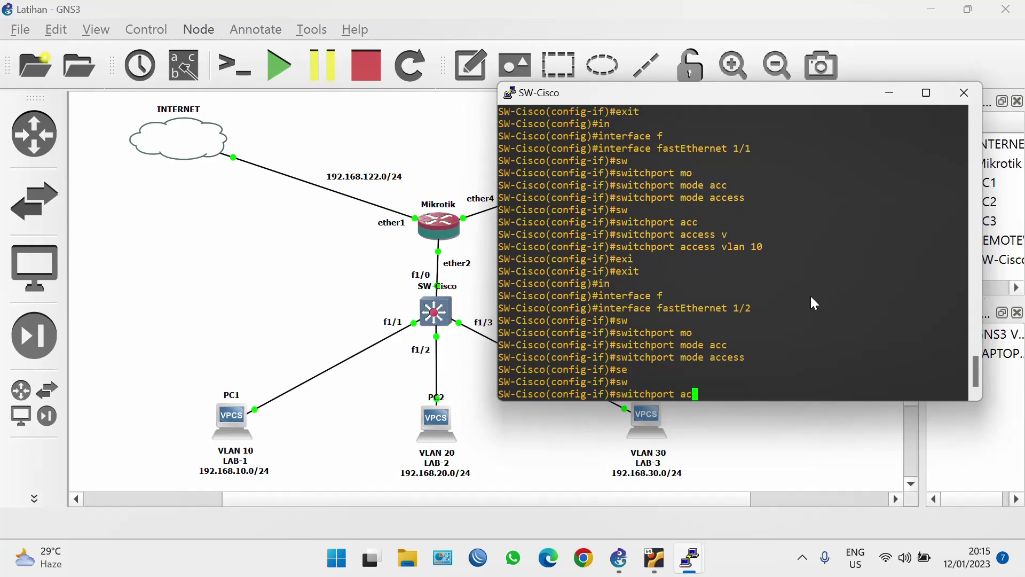
text(c)
key(Tab)
text(20)
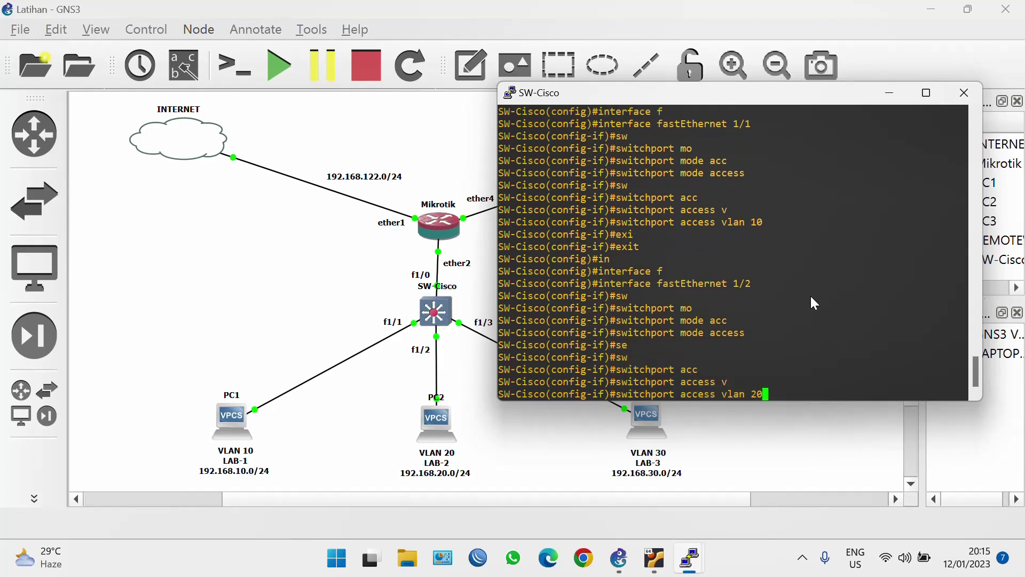
key(Return)
text(exi)
key(Tab)
key(Return)
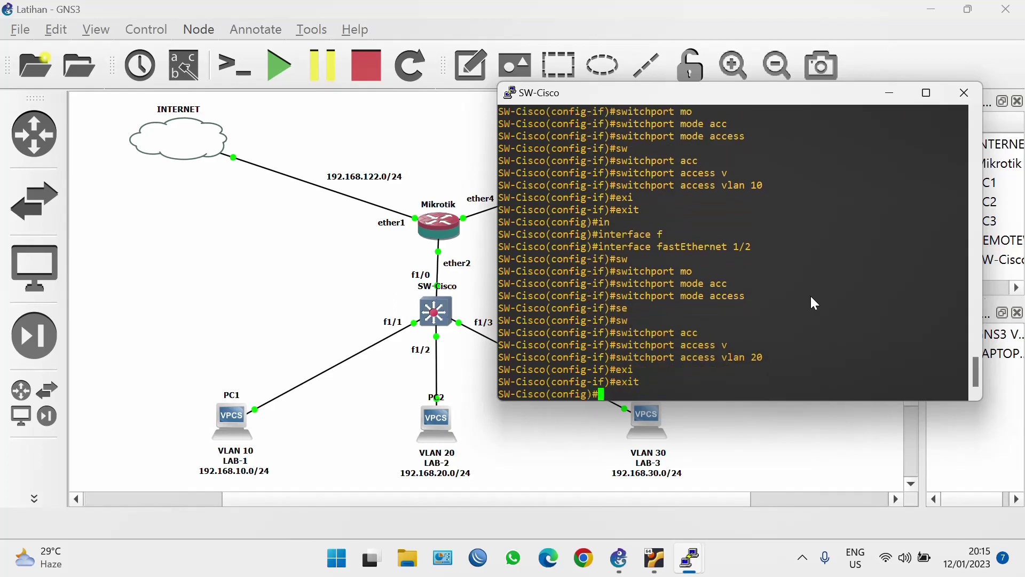
- Set interface fastEthernet 1/3, the port towards PC3, to switchport access mode
text(in)
key(Tab)
text(f)
key(Tab)
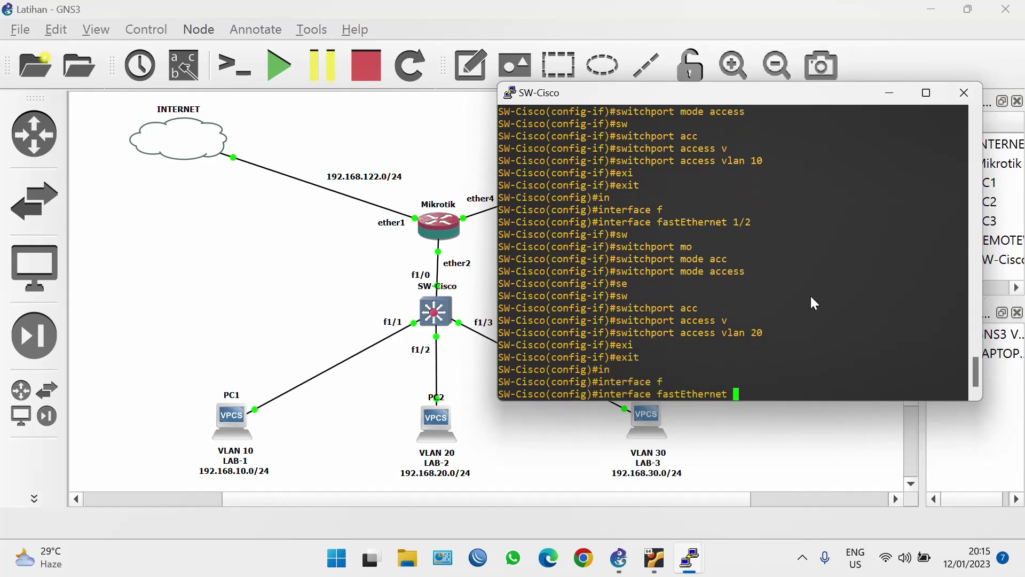
text(1/3)
key(Return)
text(sw)
key(Tab)
text(mo)
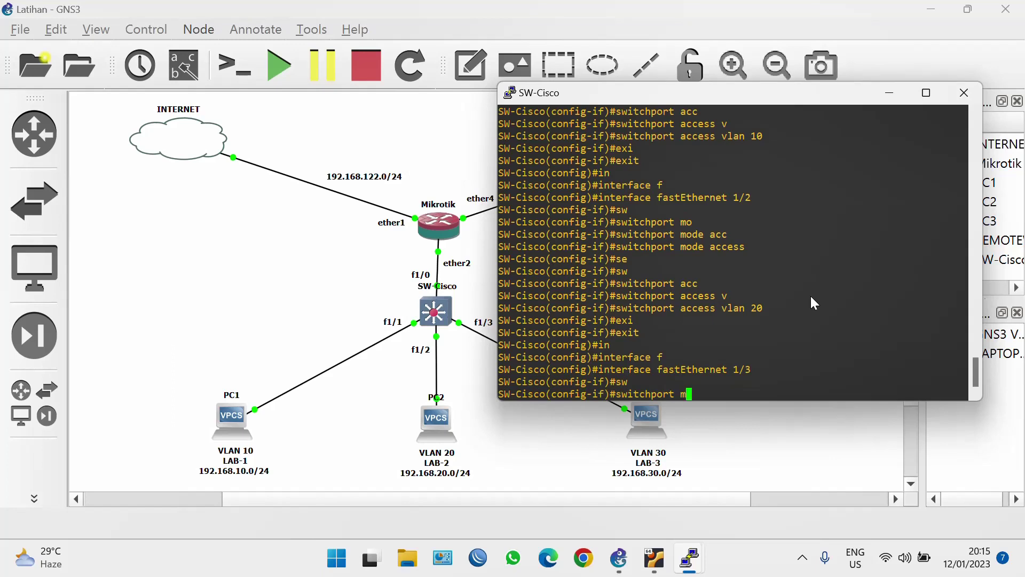
key(Tab)
text(ac)
text(c)
key(Tab)
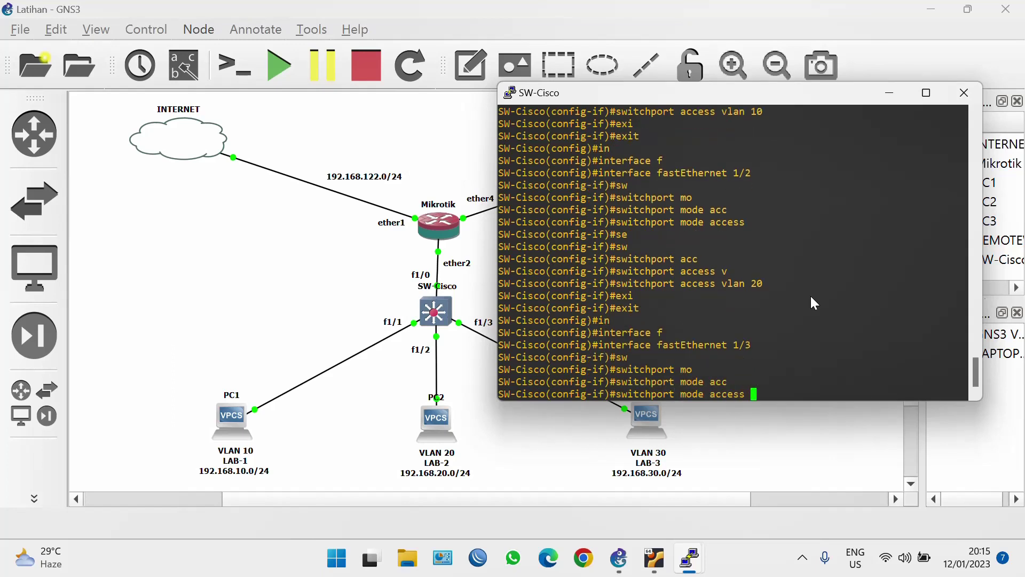
key(Return)
- Assign access VLAN 30 to interface fastEthernet 1/3 and leave its interface configuration
text(sw)
key(Tab)
text(acc)
key(Tab)
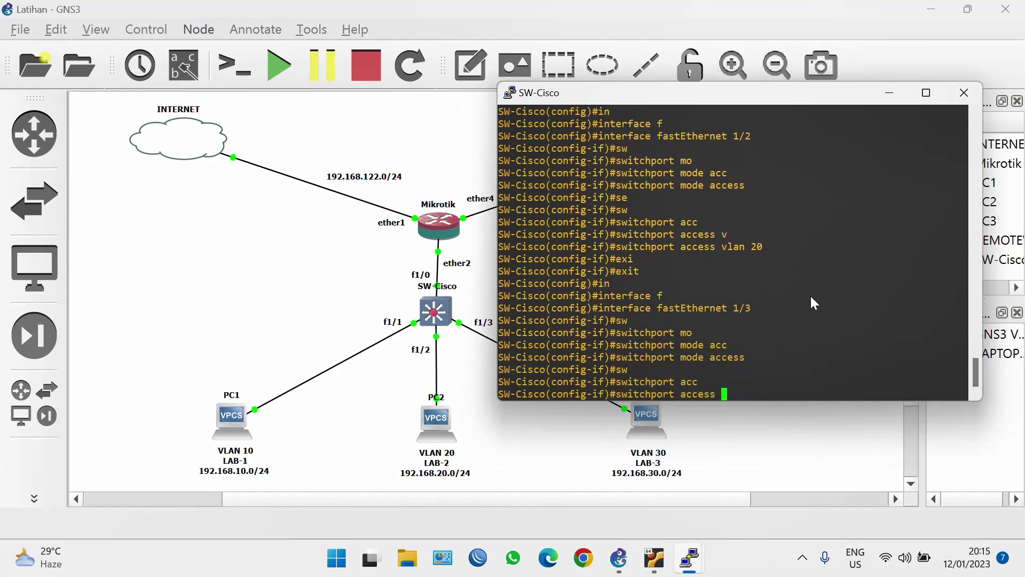
text(vl)
key(Tab)
text(30)
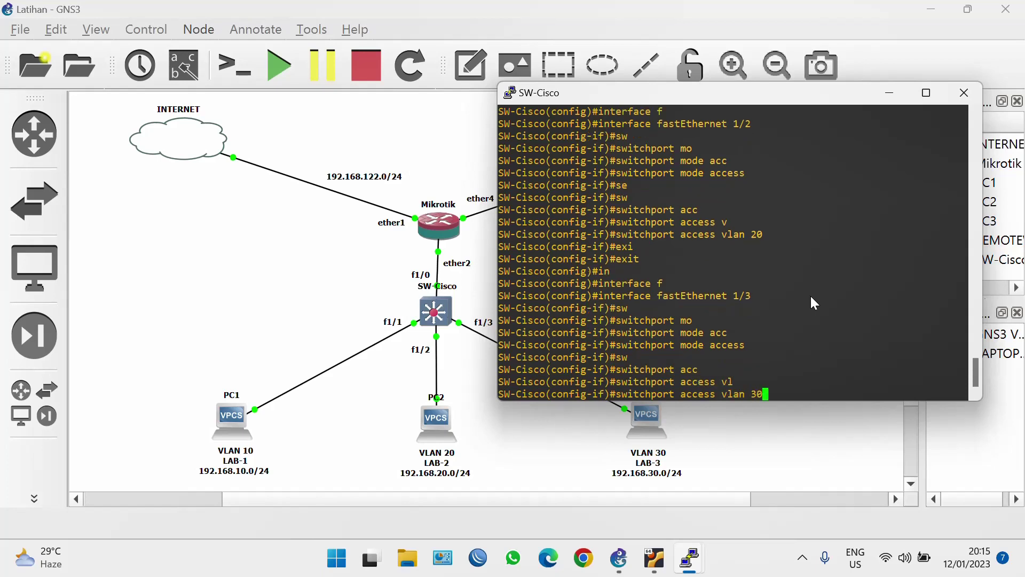
key(Return)
text(exi)
key(Tab)
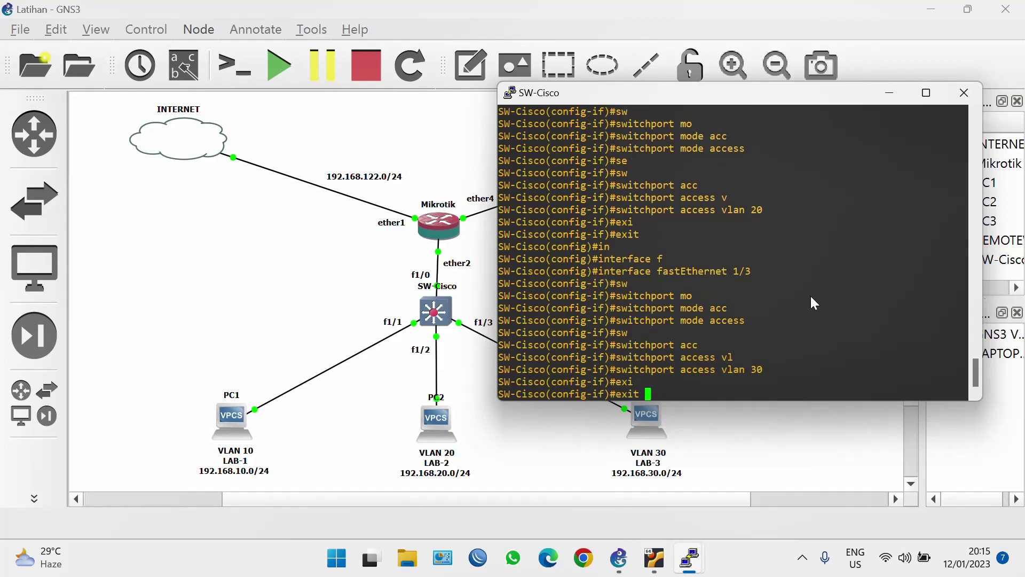
key(Return)
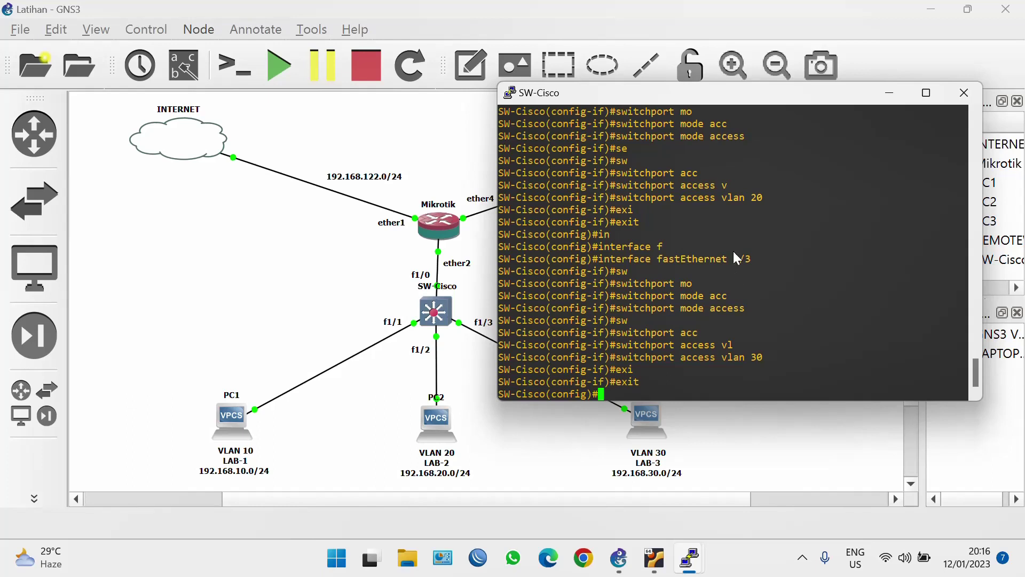
- Put the switch console away, switch to WinBox and connect to the RouterOS neighbor by its MAC address
click(880, 99)
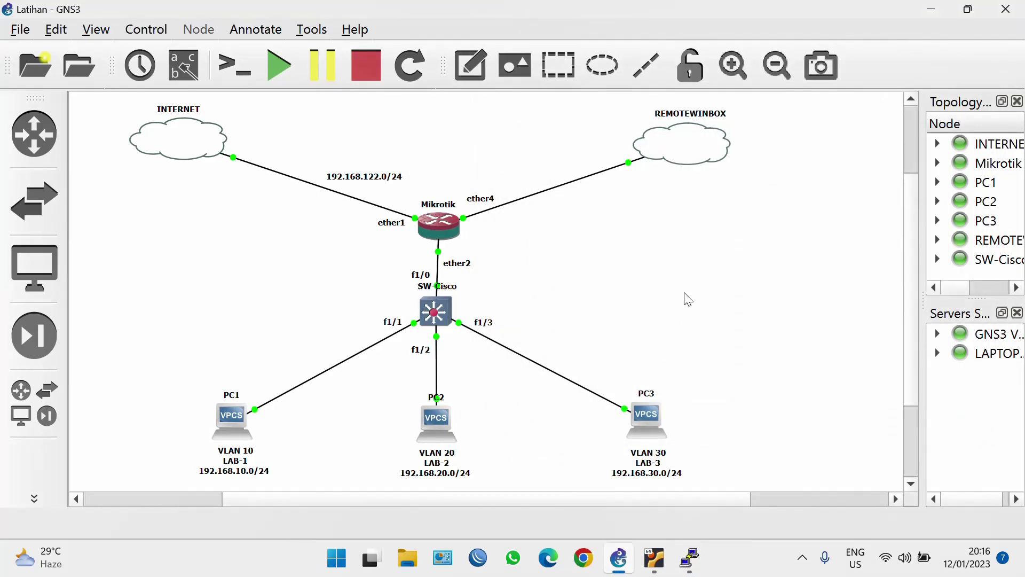
click(479, 559)
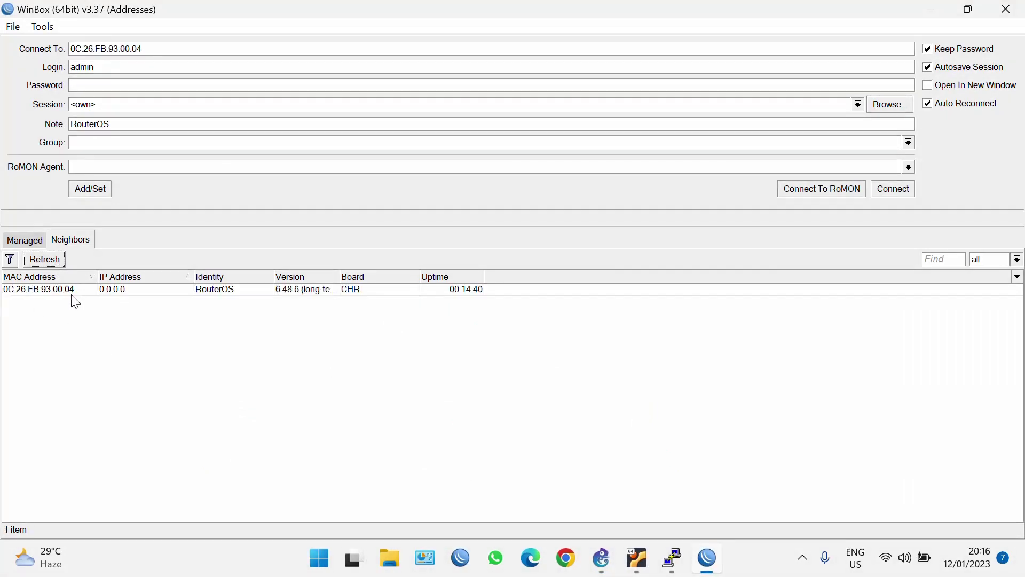
click(75, 295)
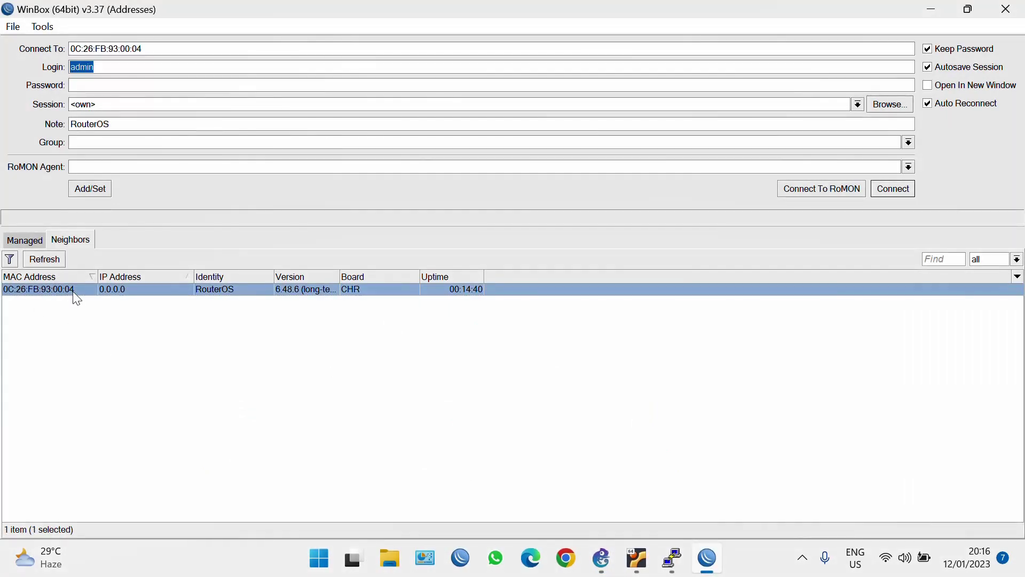
key(Return)
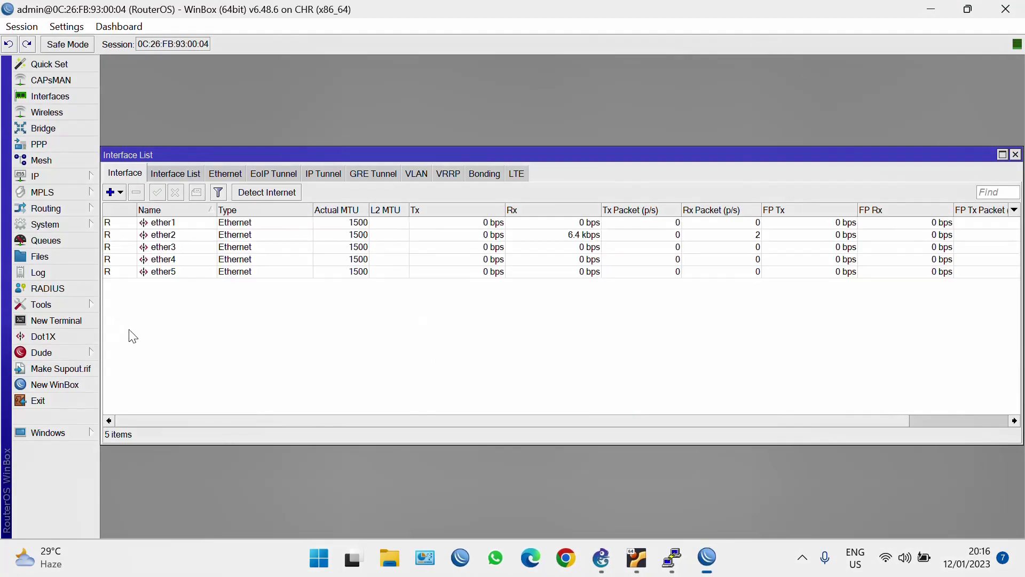
- Open a router terminal and set the system identity name to R-Server
click(80, 321)
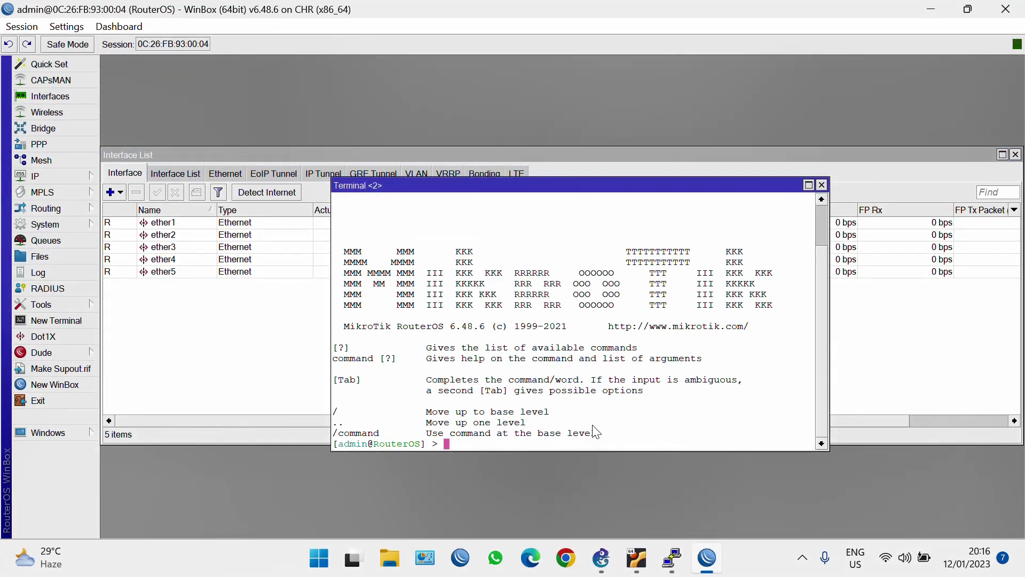
text(system identity set name=)
key(Caps_Lock)
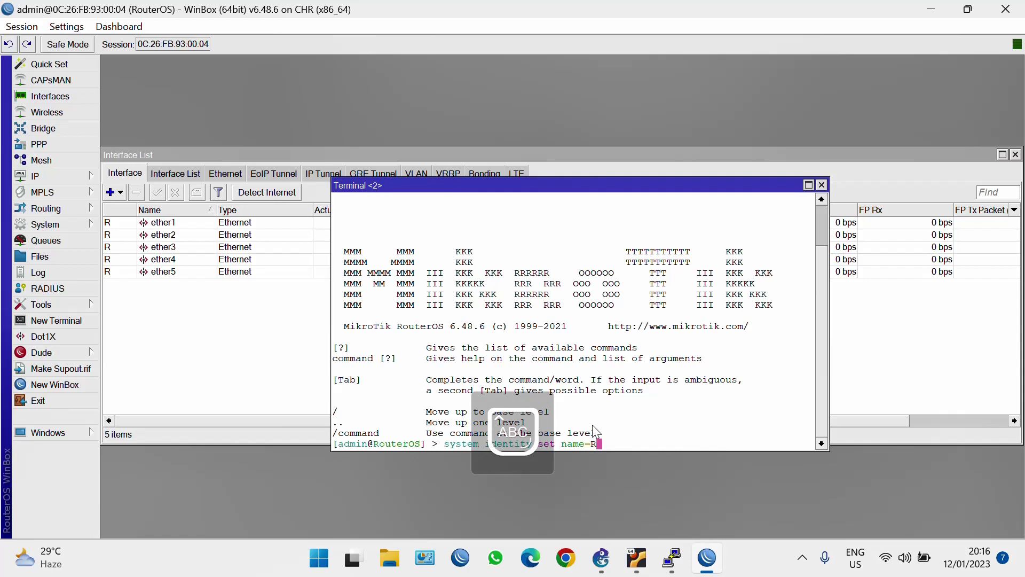
text(R)
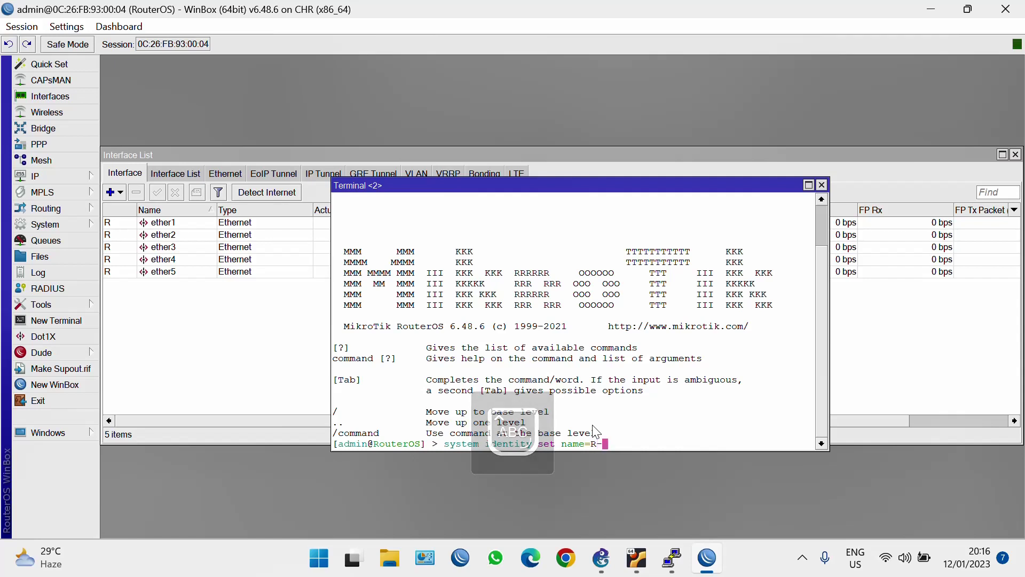
text(-S)
key(Caps_Lock)
text(erver)
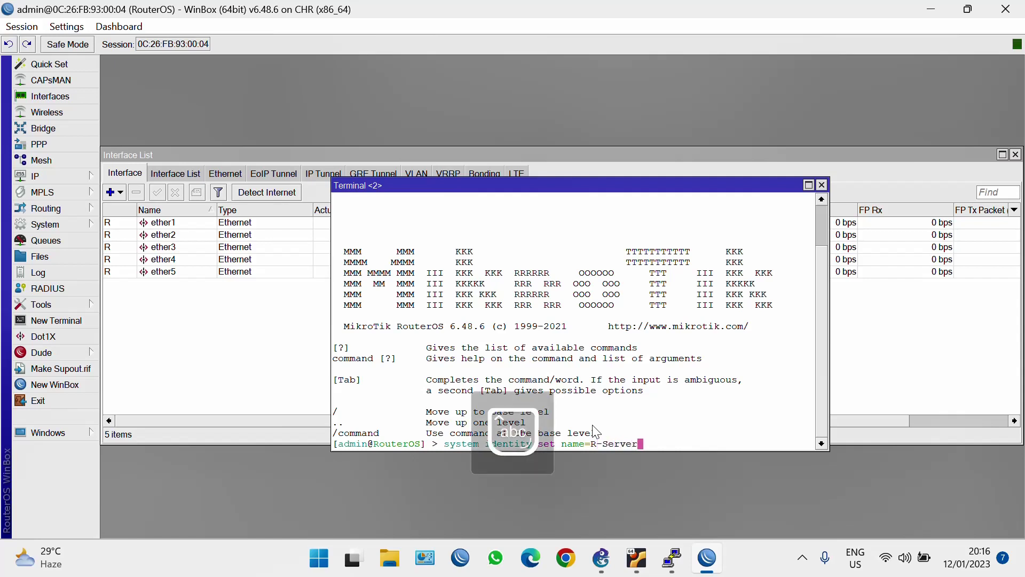
key(Return)
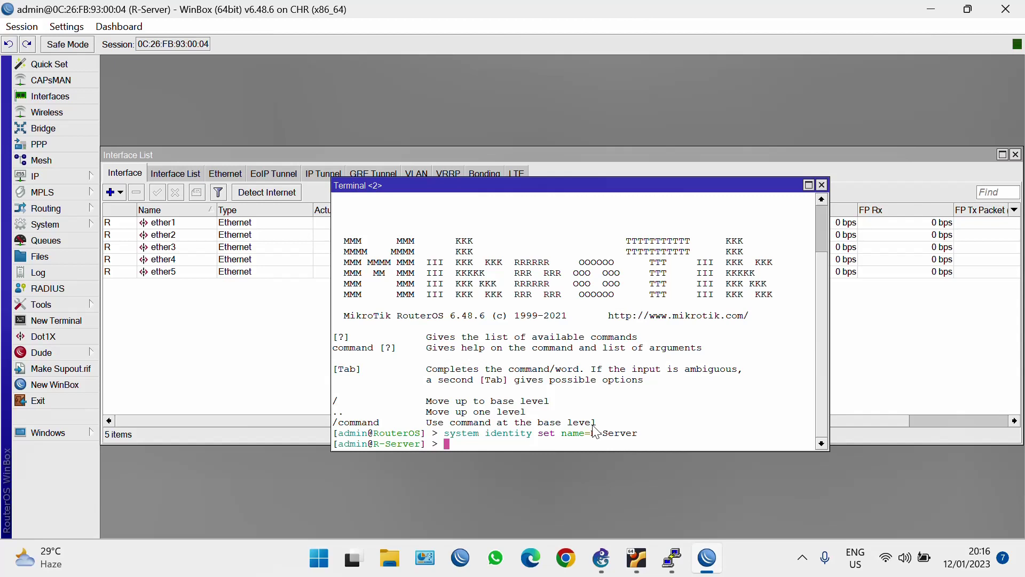
- Add the IP address 192.168.122.10/24 to the router's ether1 interface
text(ip acc)
key(Tab)
key(BackSpace)
key(BackSpace)
key(BackSpace)
key(BackSpace)
key(BackSpace)
key(BackSpace)
key(BackSpace)
key(BackSpace)
key(BackSpace)
key(BackSpace)
text(d)
key(Tab)
text(ad)
key(Tab)
text(ad)
key(Tab)
text(192.1)
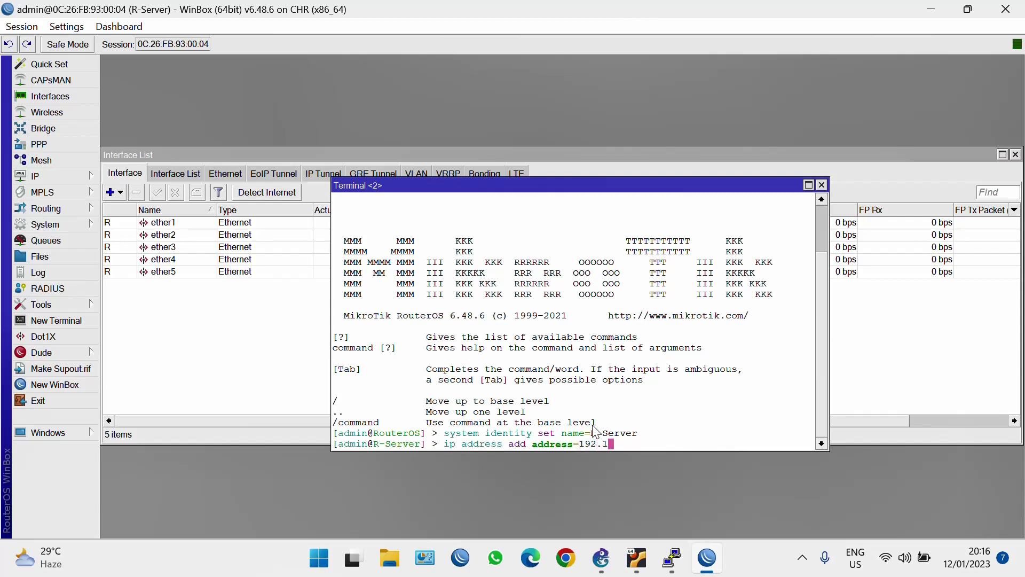
text(68.122.10/24 interface=ether1)
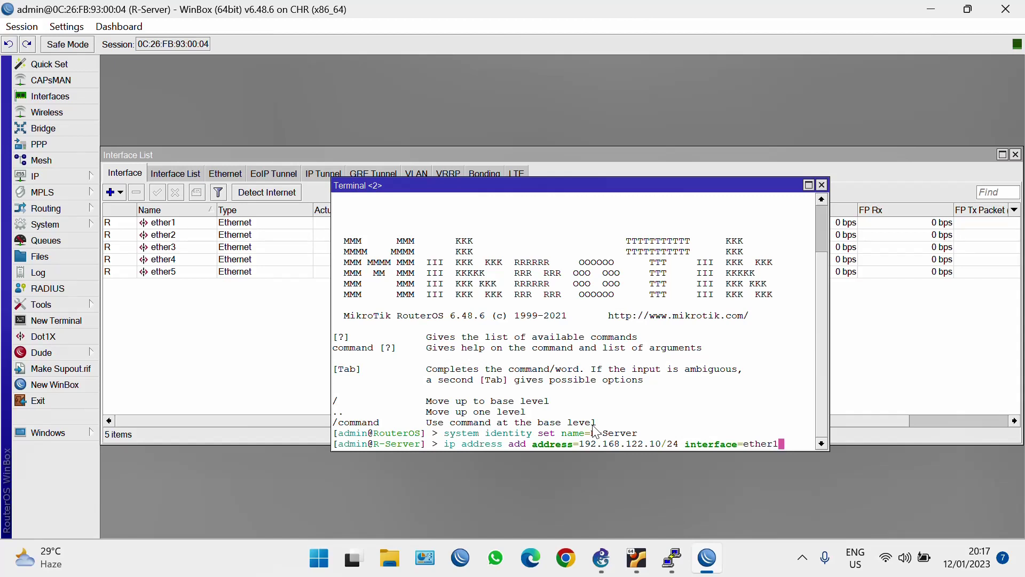
key(Return)
- Add a default route on the router with gateway 192.168.122.1
text(ip )
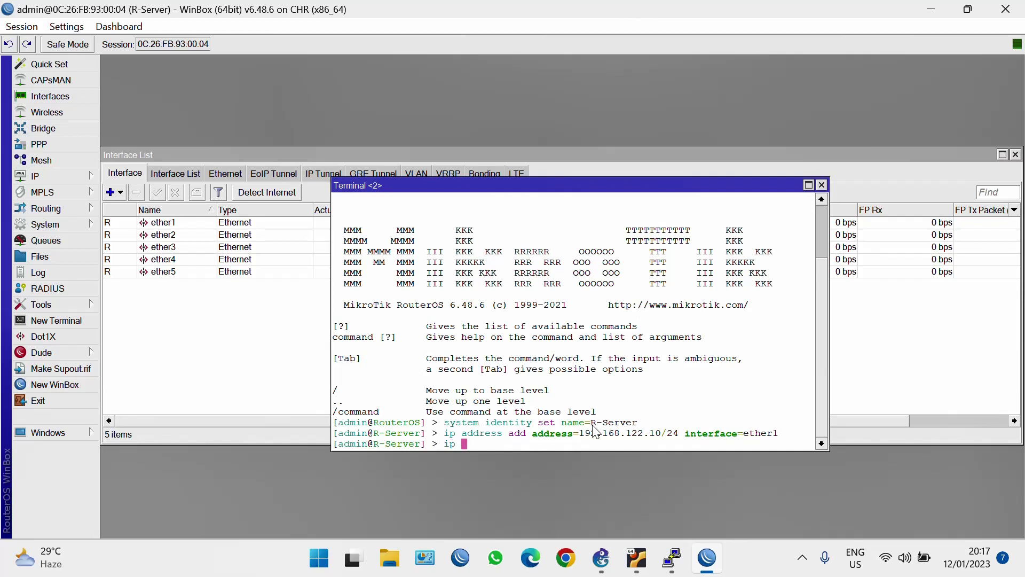
text(route add gateway=192.16)
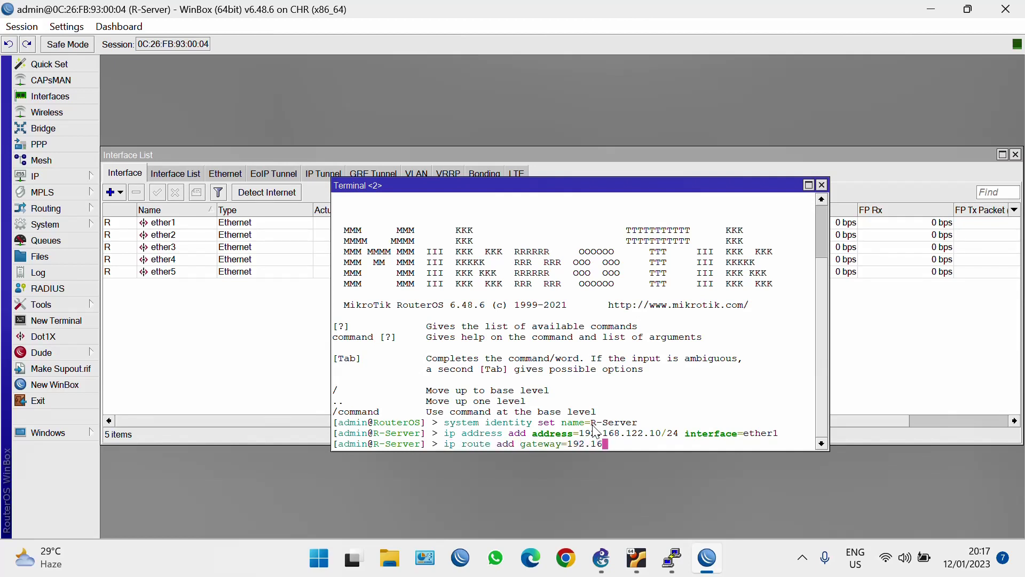
text(8.122.1)
key(Return)
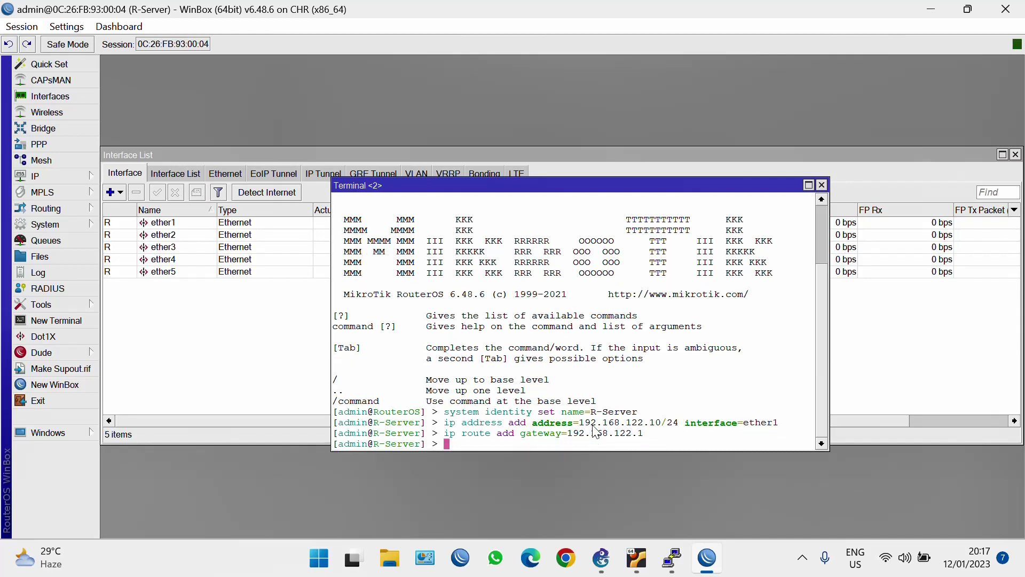
- Set the router's DNS servers to 192.168.122.1 and 8.8.8.8 with allow-remote-requests=yes
text(ip dns set servers=192.1)
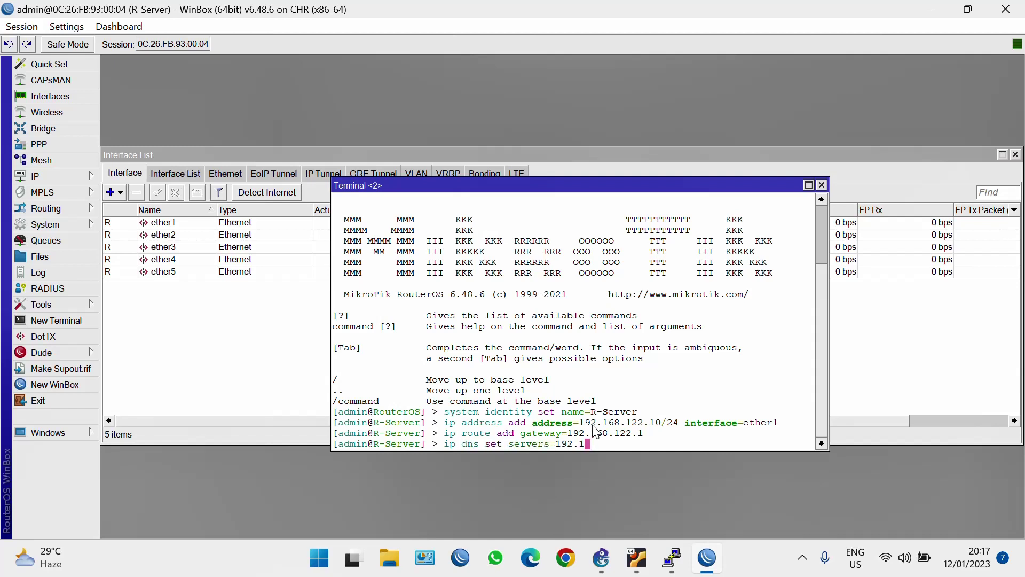
text(68.122.1,8.8.8.8 allow-remote-requests=)
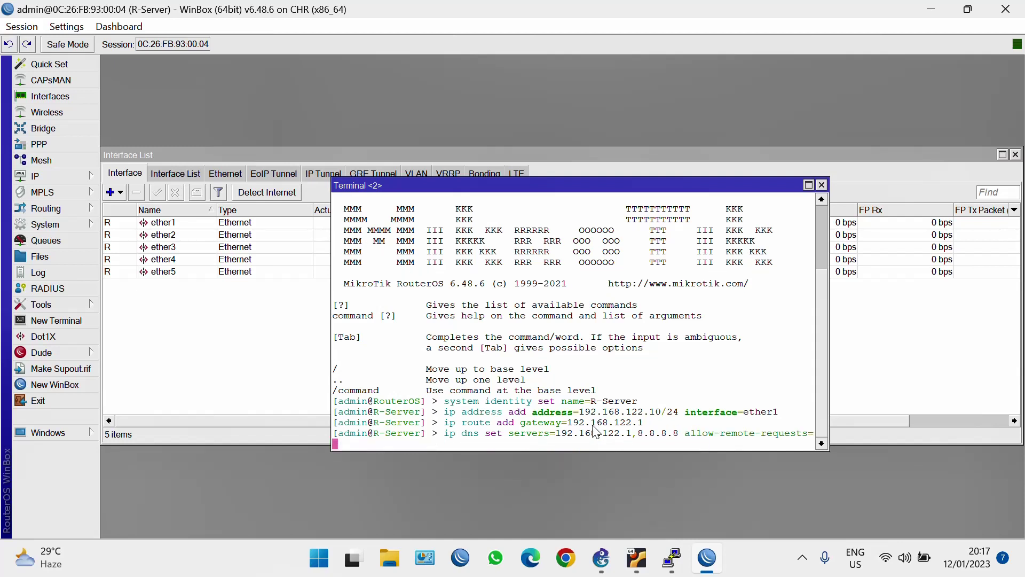
text(yes)
key(Return)
- Ping google.com from the router to test its internet connection, ending the ping after several replies
text(p)
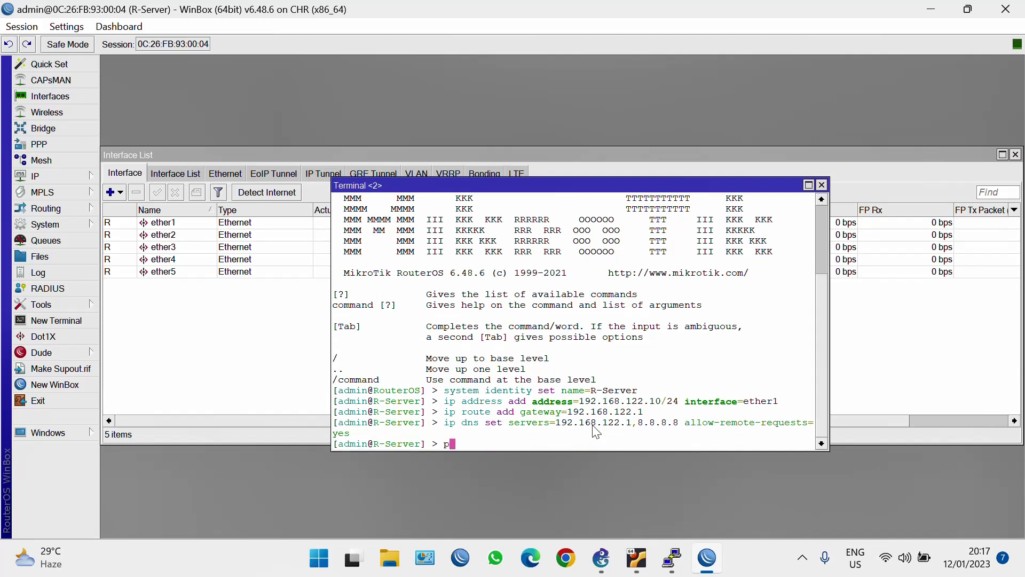
text(ing google.com)
key(Return)
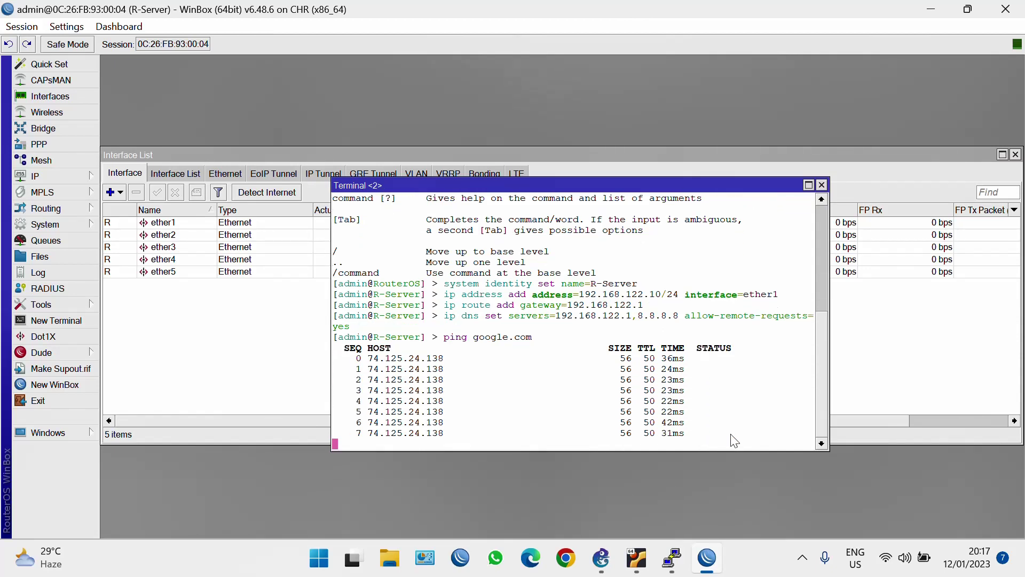
key(ctrl+c)
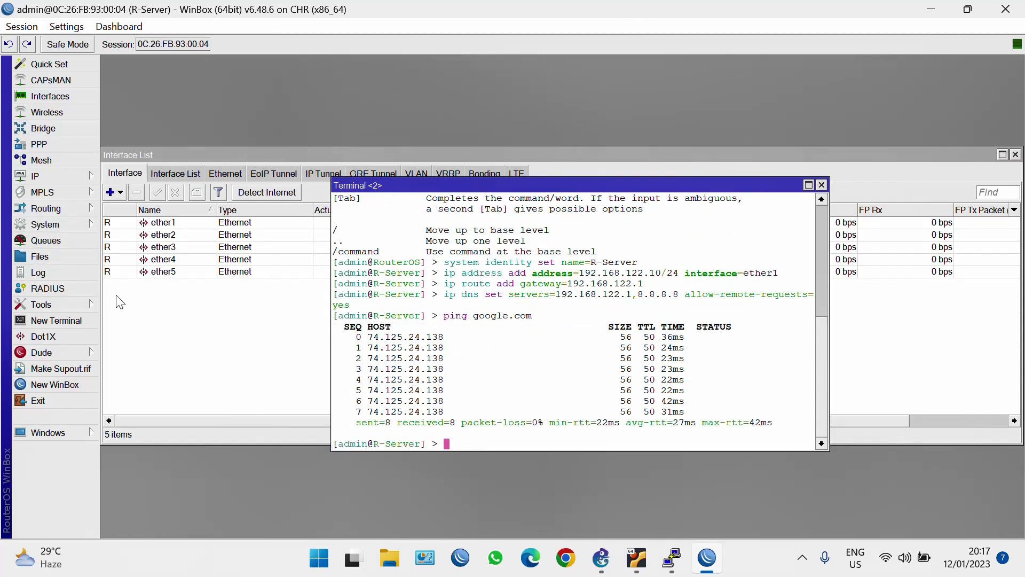
- Create a new VLAN interface in the router's interface list and name it LAB-1
click(64, 98)
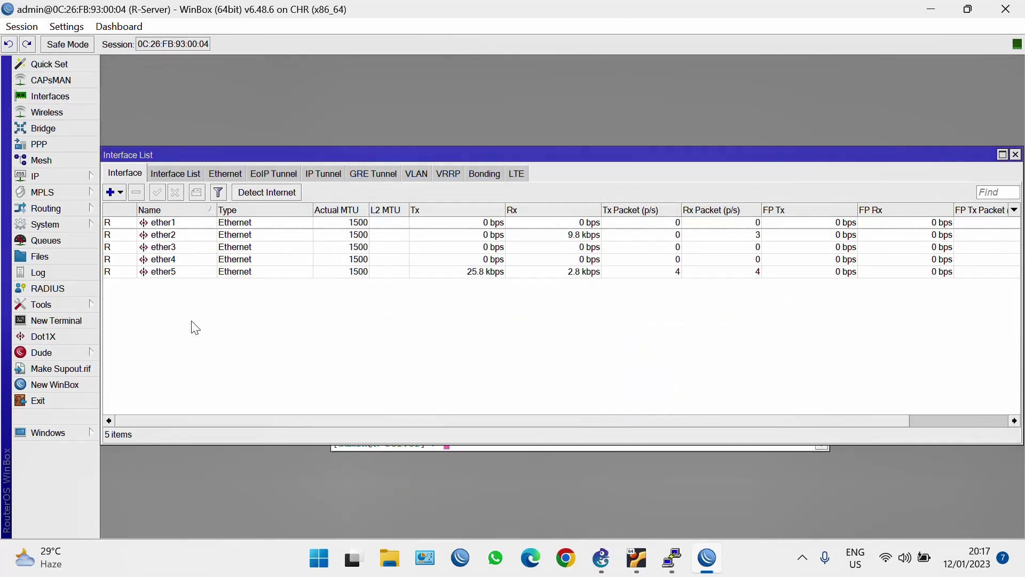
click(173, 236)
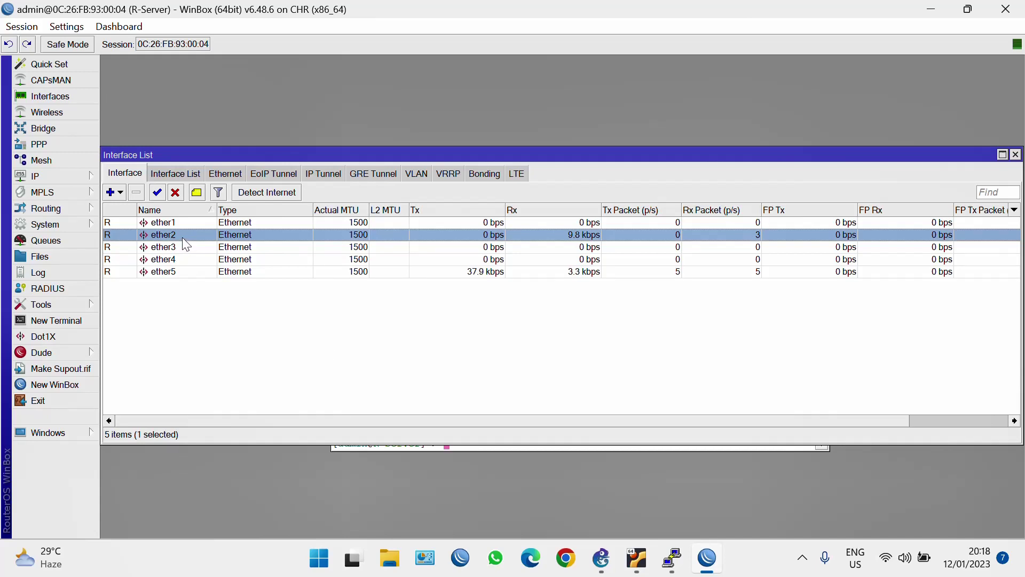
right_click(185, 244)
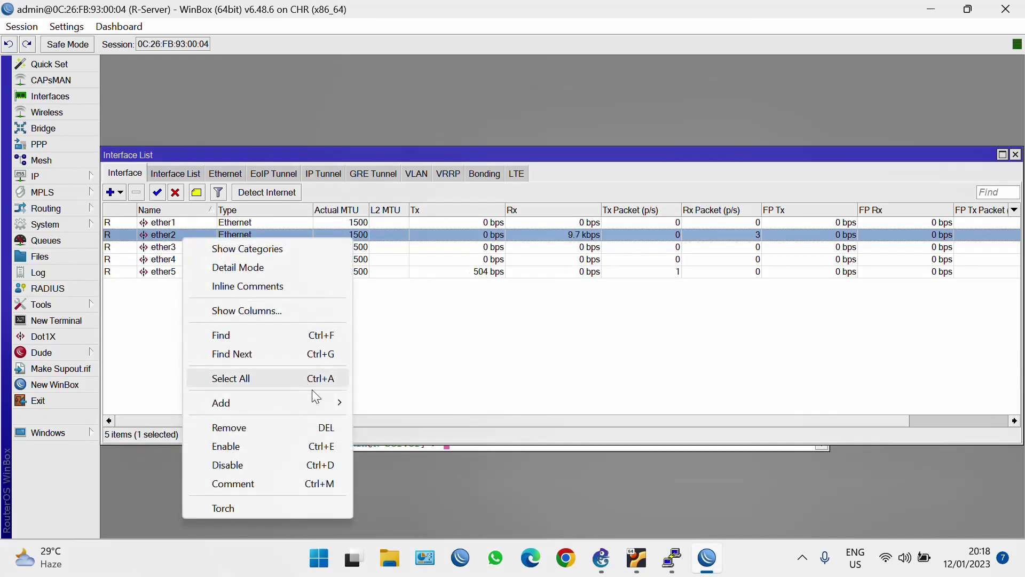
mouse_move(318, 408)
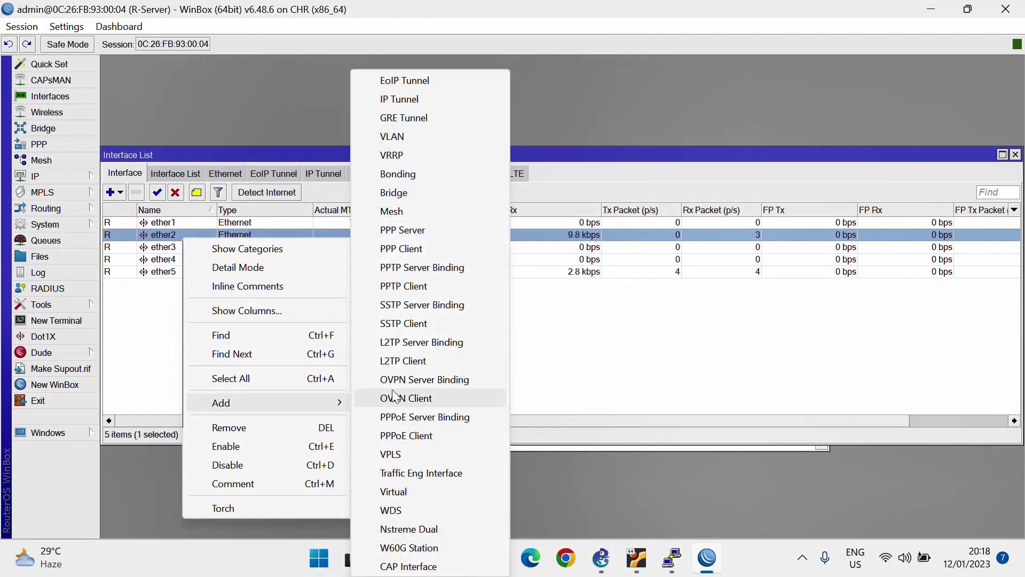
click(446, 140)
key(Caps_Lock)
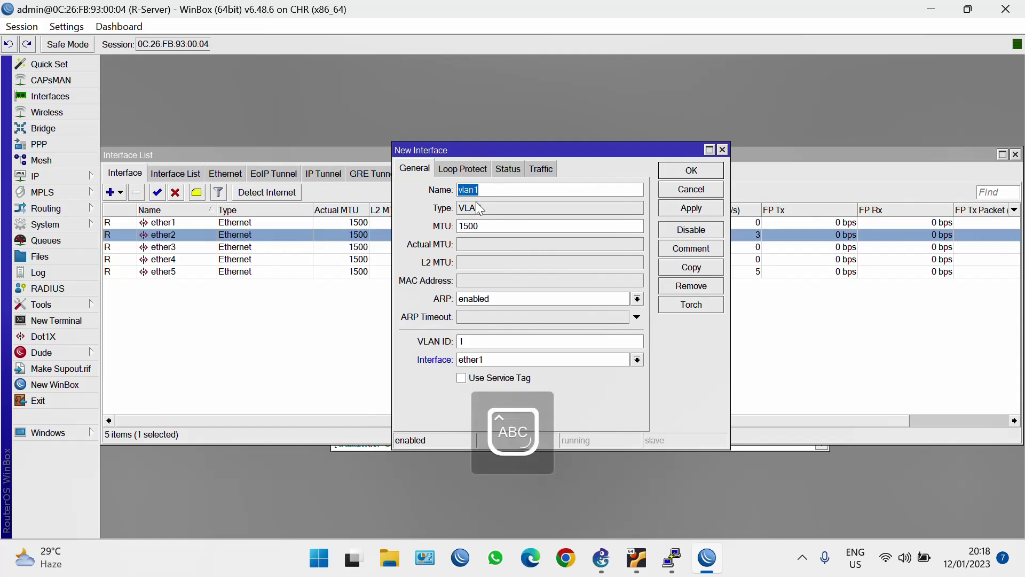
text(L)
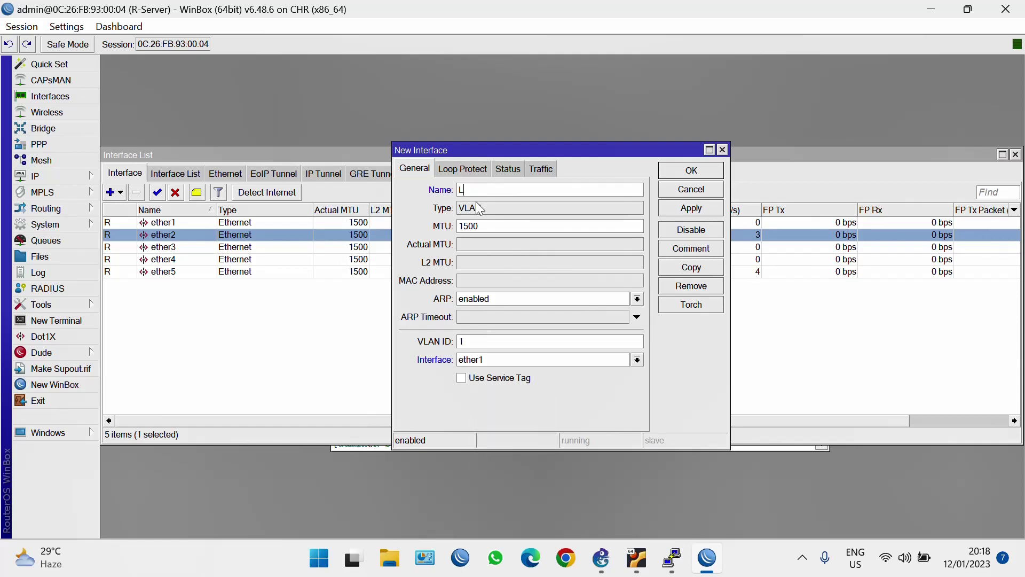
text(AB-1)
- Set LAB-1's VLAN ID to 10 and its parent interface to ether2, and apply the settings
click(477, 343)
text(0)
click(499, 360)
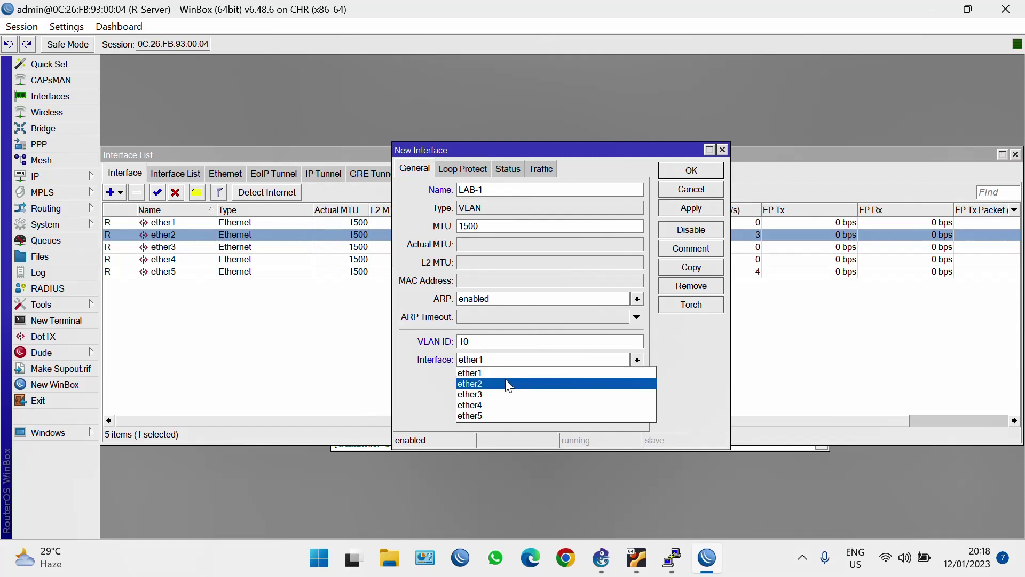
click(505, 382)
key(Caps_Lock)
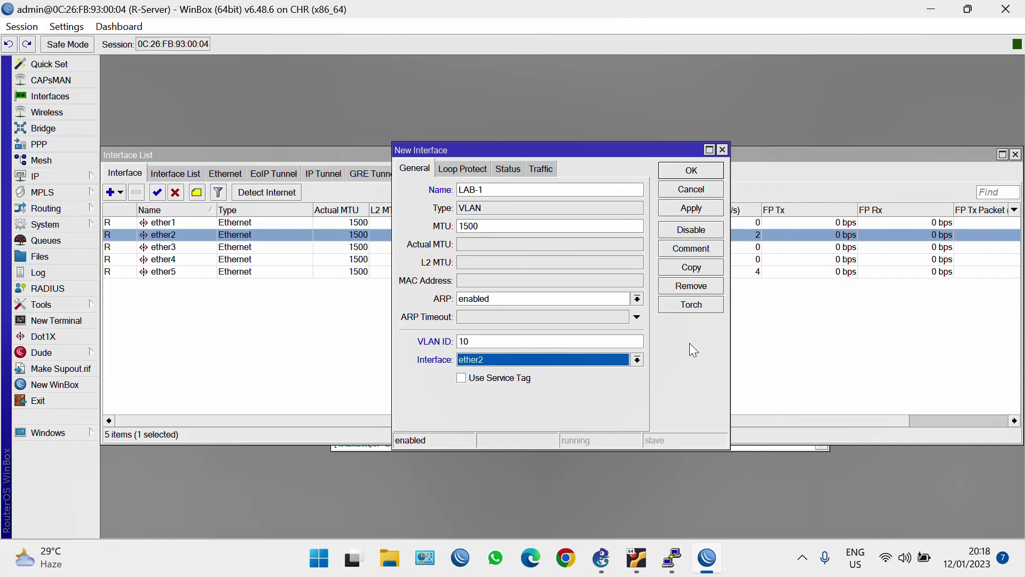
click(701, 213)
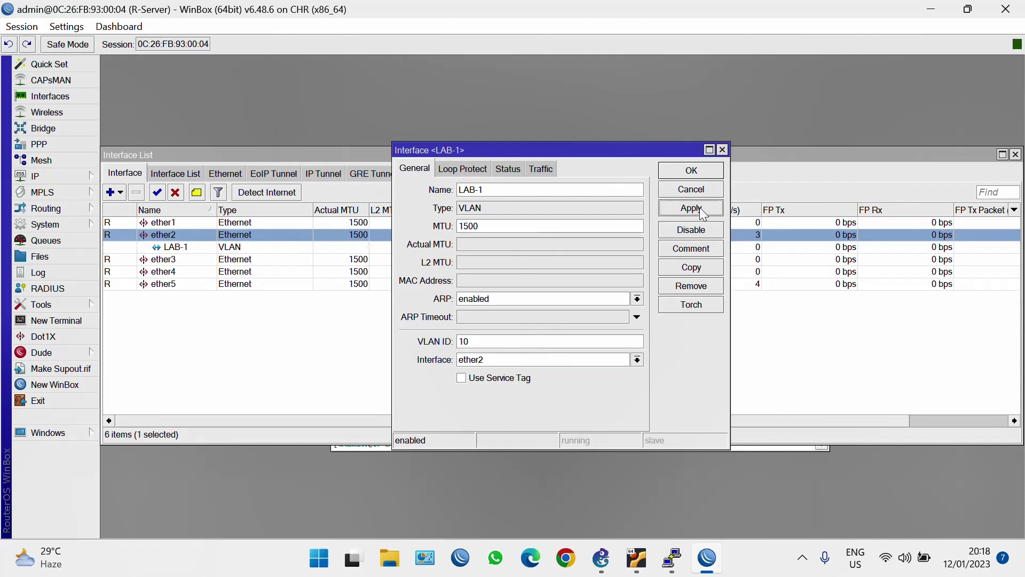
- Copy the LAB-1 interface as a new VLAN named LAB-2 with VLAN ID 20 on ether2 and apply it
click(702, 277)
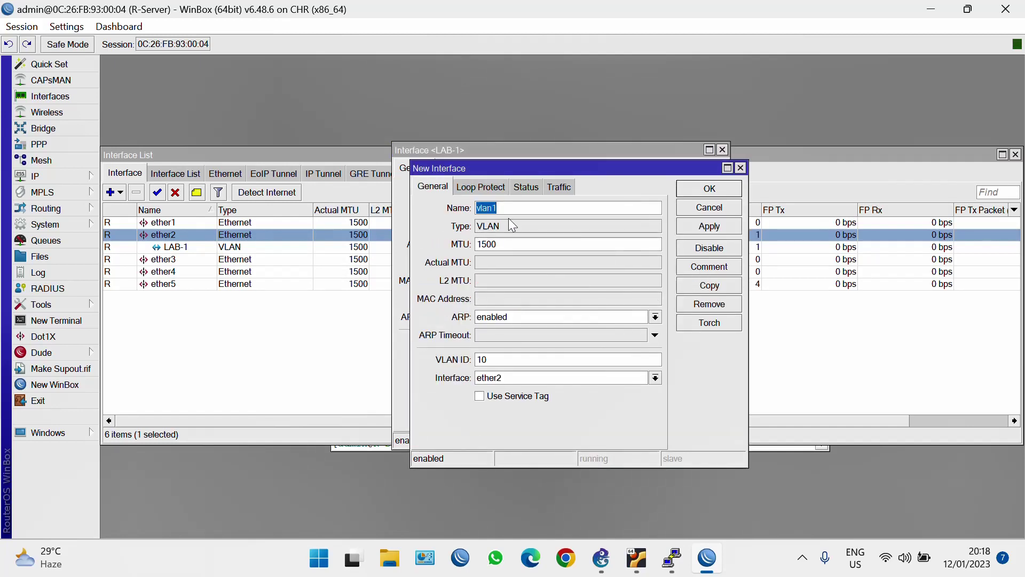
key(Caps_Lock)
text(LAB)
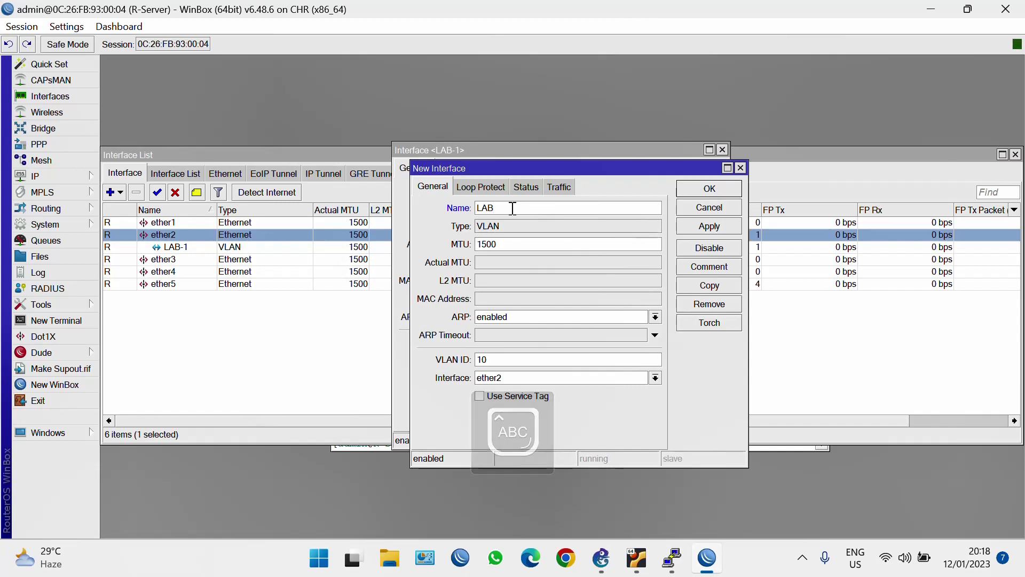
text(-2)
key(Caps_Lock)
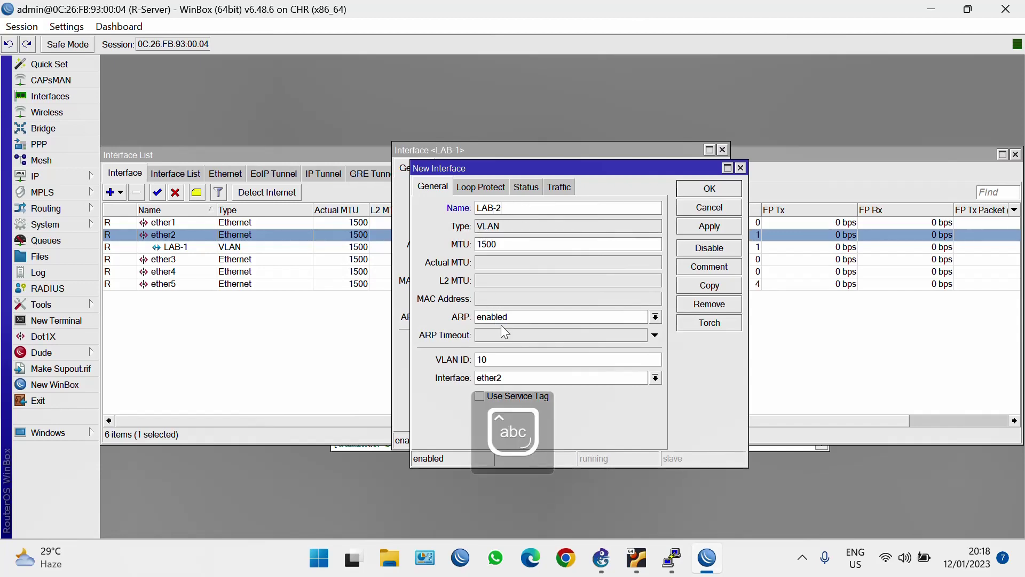
click(503, 356)
key(BackSpace)
text(2)
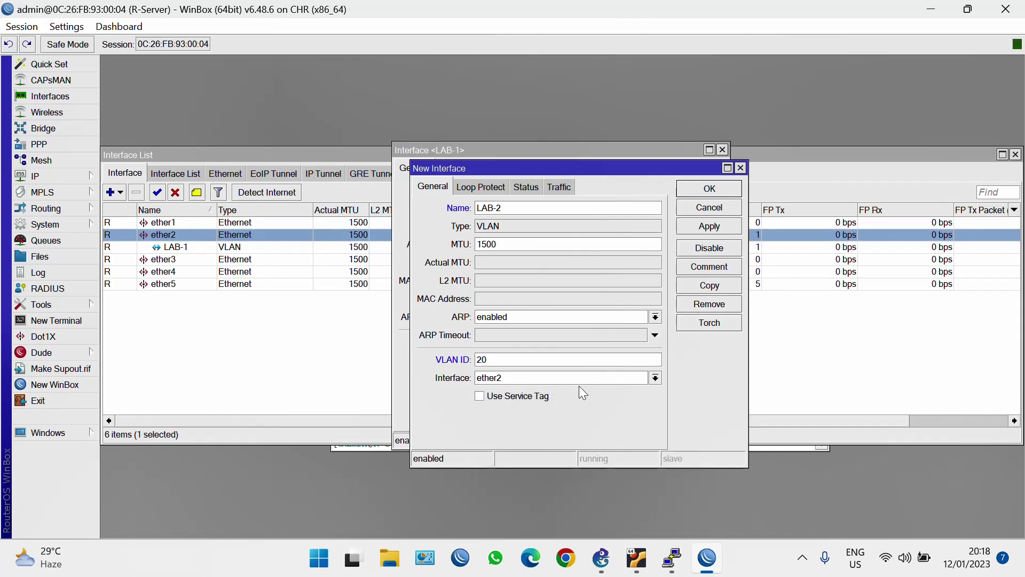
click(726, 227)
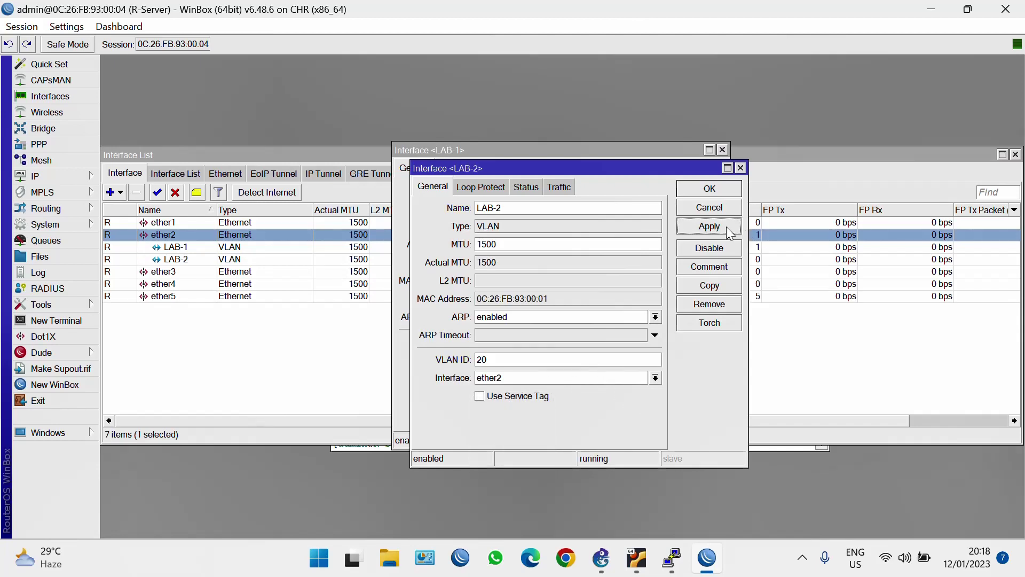
- Copy LAB-2 as a new VLAN named LAB-3 with VLAN ID 30 on ether2, and confirm all three VLAN interface windows
click(715, 282)
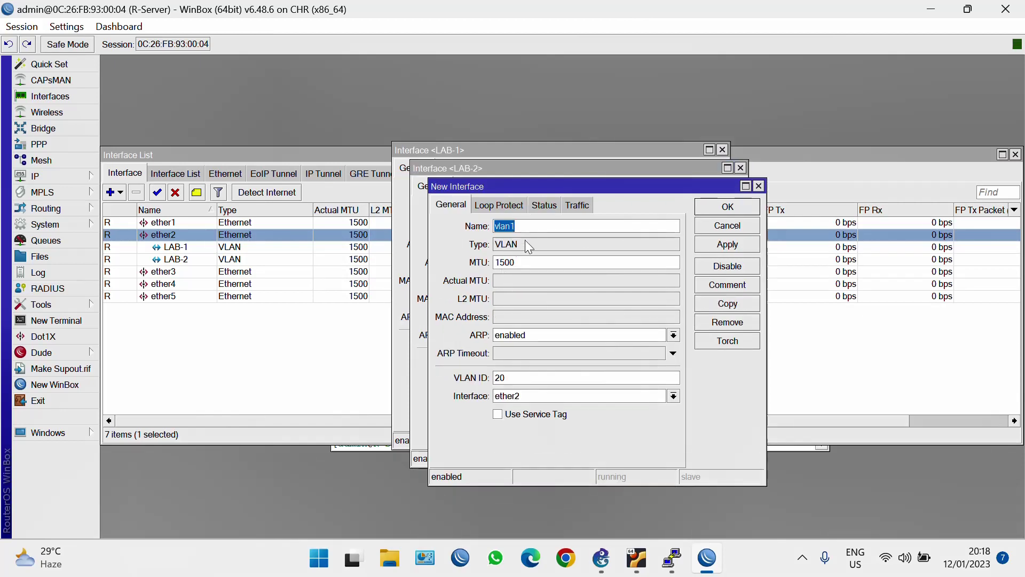
key(Caps_Lock)
text(LAB-)
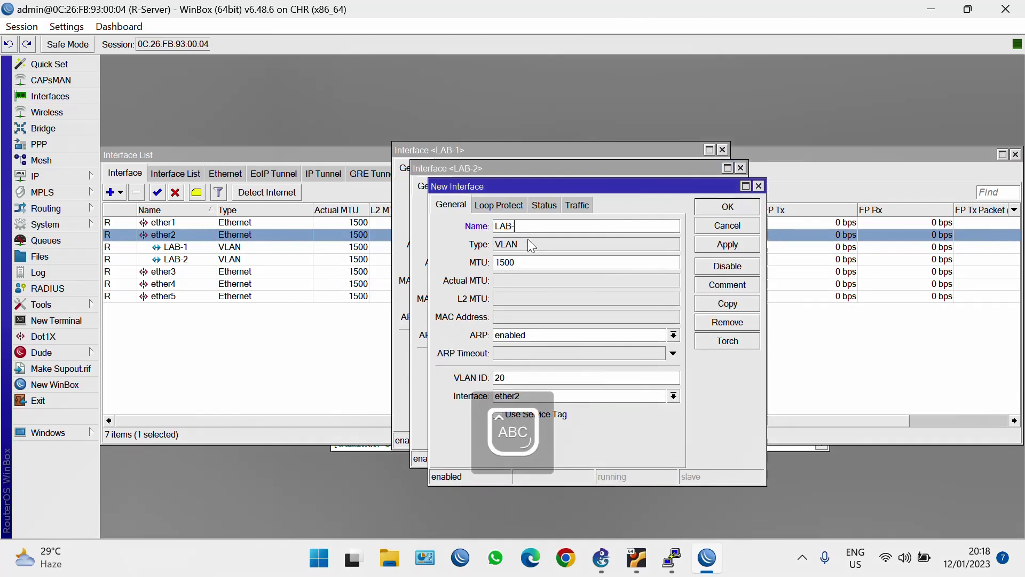
text(3)
click(501, 377)
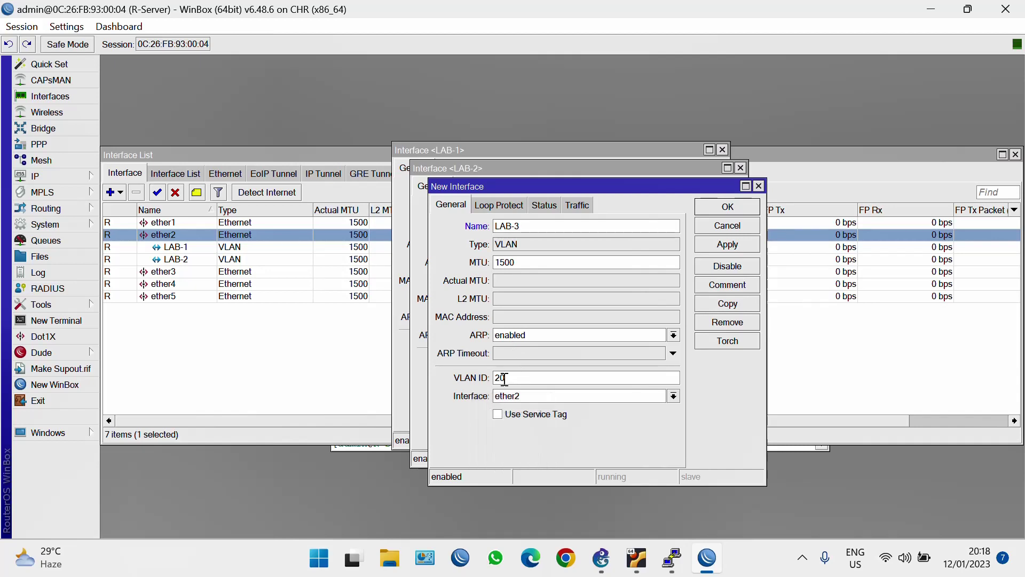
key(BackSpace)
text(3)
click(739, 239)
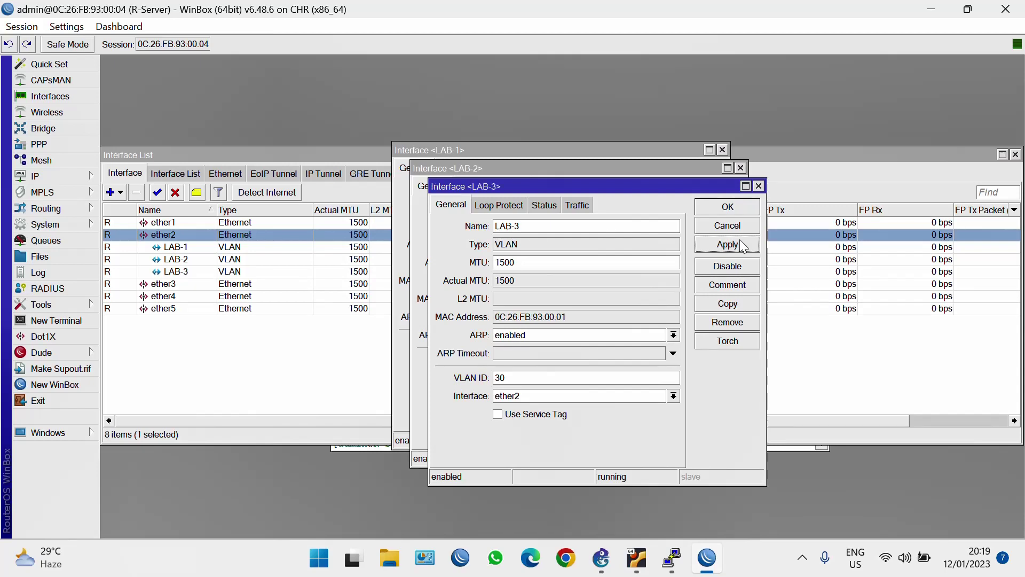
click(728, 207)
click(716, 188)
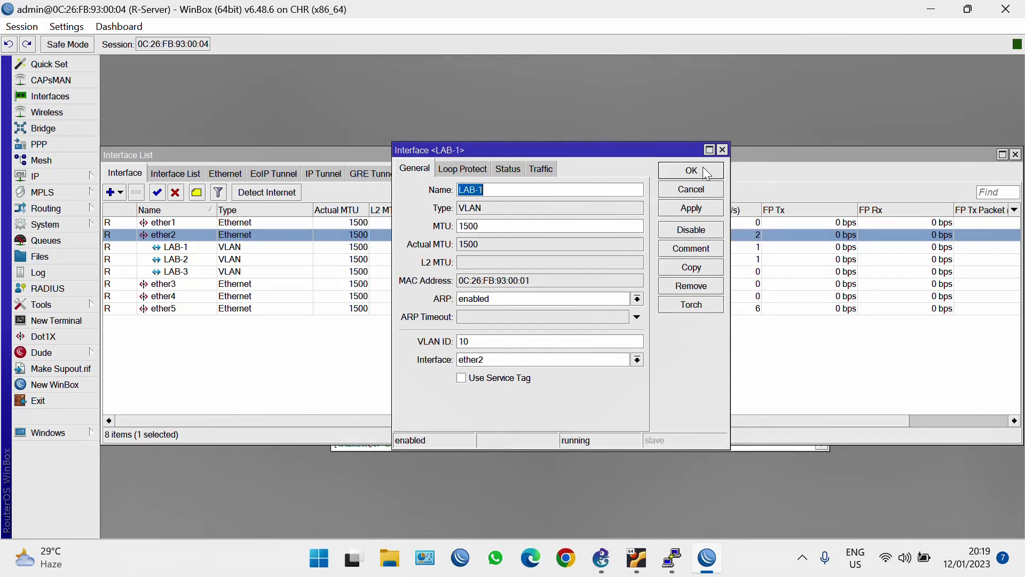
click(705, 170)
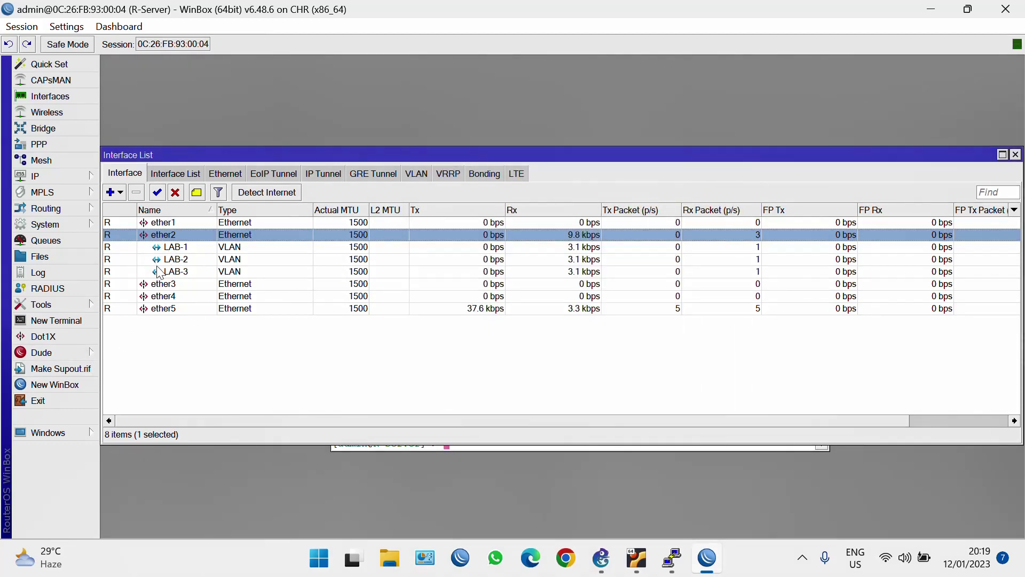
- Add the IP address 192.168.10.1/24 to the LAB-1 interface in a new router terminal
key(Caps_Lock)
click(66, 323)
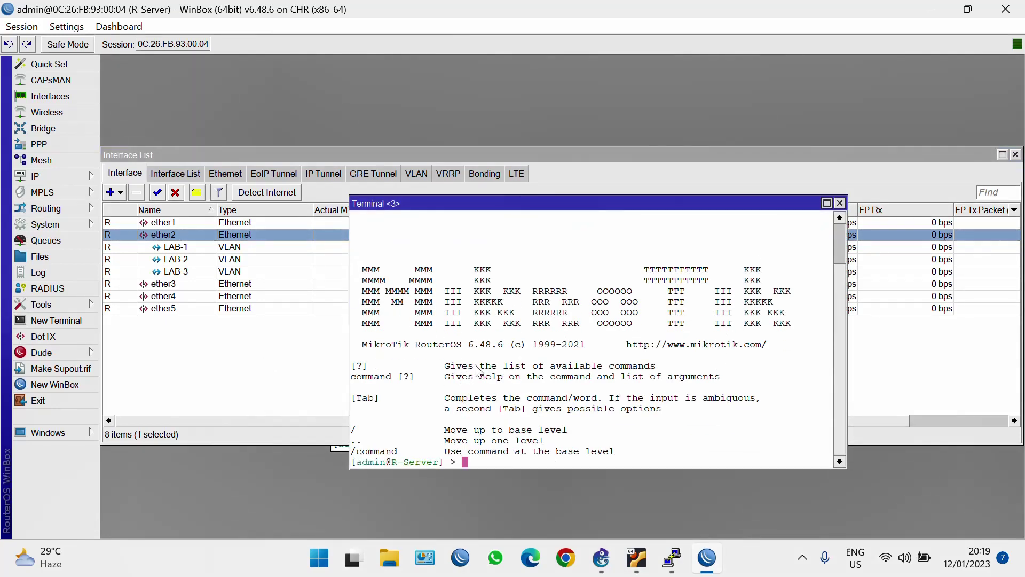
text(ip address add address=)
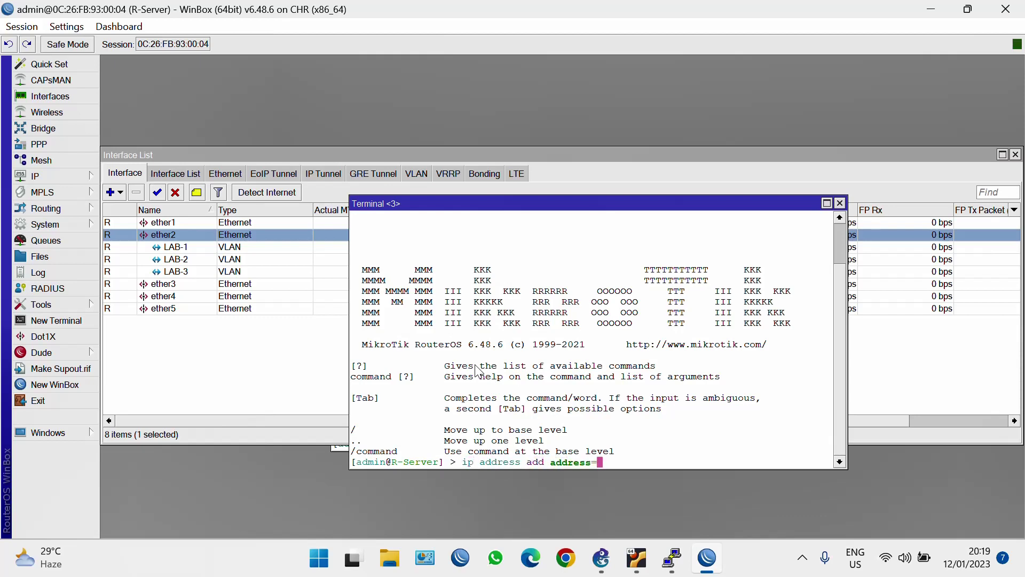
text(192.168.10.1/24 interface=)
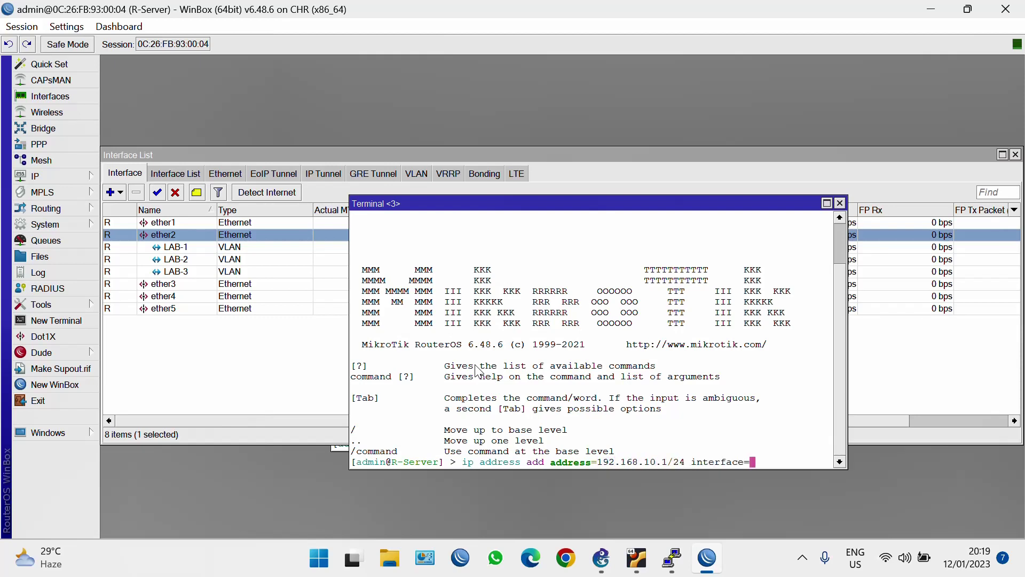
text(LAB-)
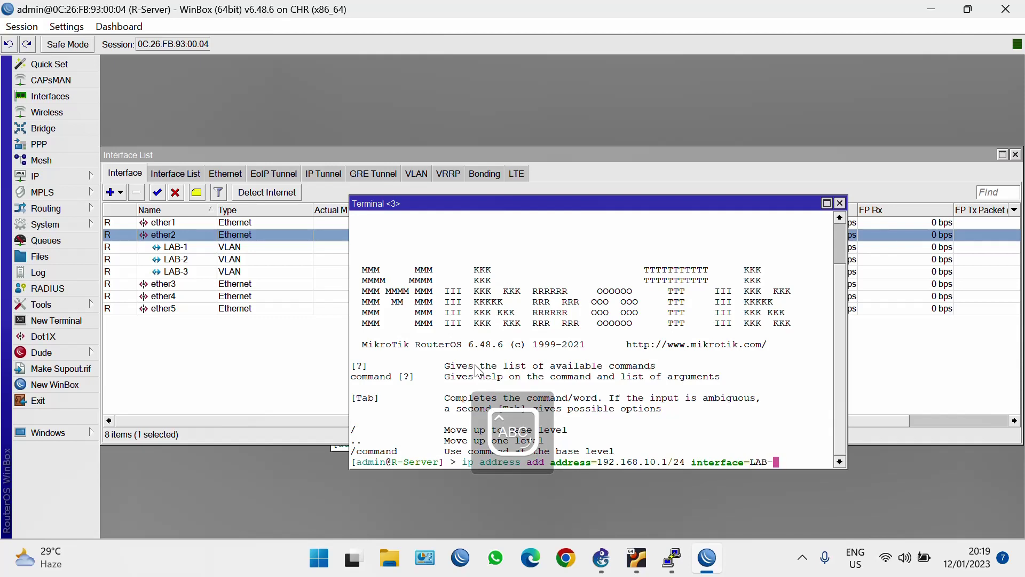
text(1)
key(Caps_Lock)
key(Return)
- Add the IP address 192.168.20.1/24 to the LAB-2 interface
text(ip ad)
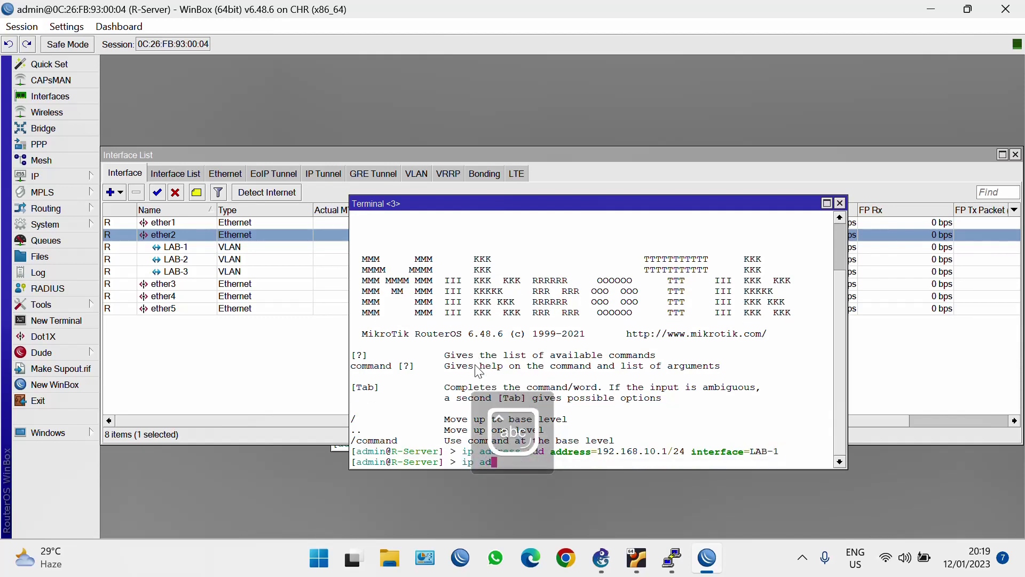
text(dress add address=19)
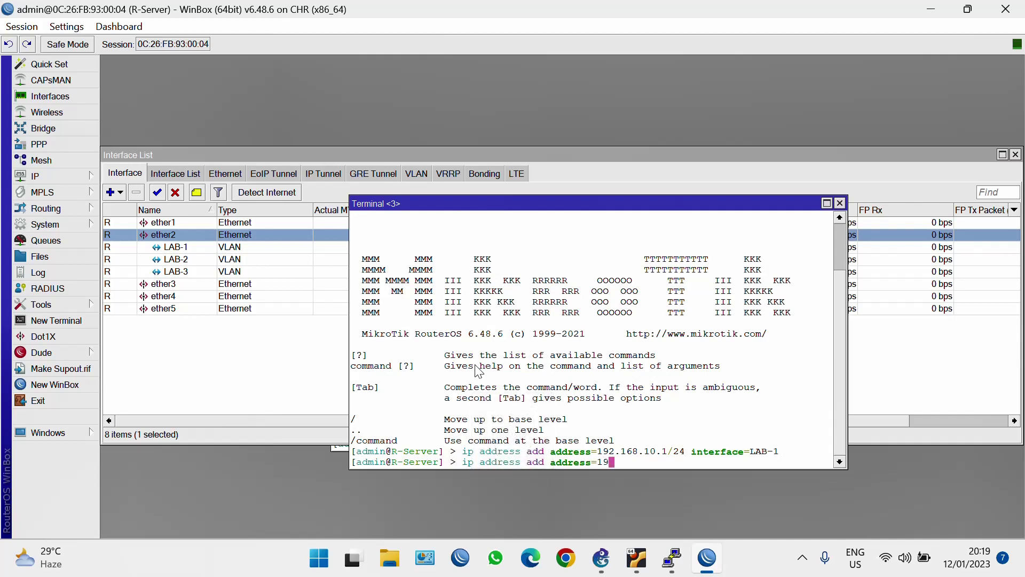
text(2.168.20.1/24 interface=)
key(Caps_Lock)
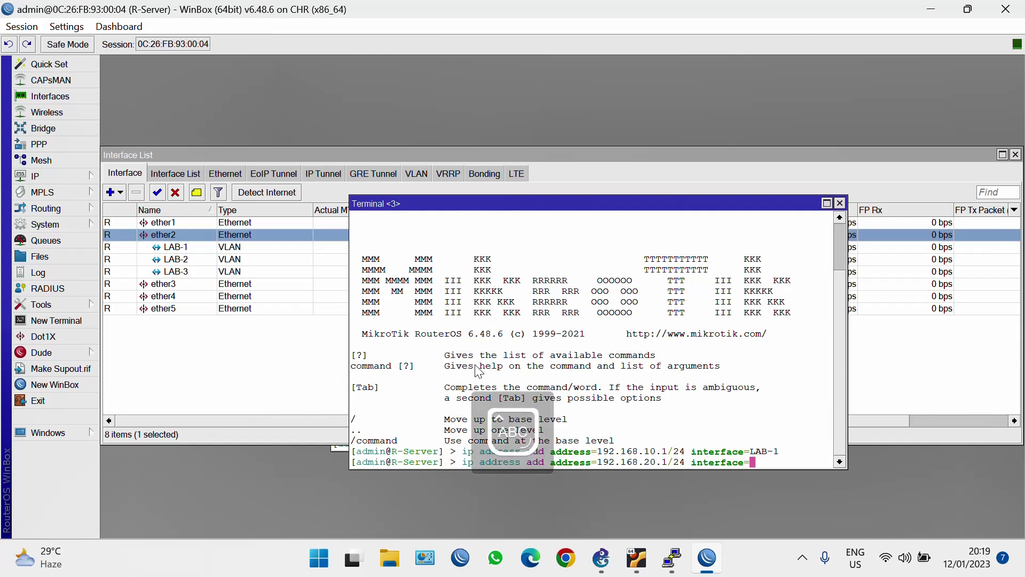
text(LO)
key(BackSpace)
text(AB-2)
key(Return)
- Add the IP address 192.168.30.1/24 to the LAB-3 interface
key(Caps_Lock)
text(ip ad)
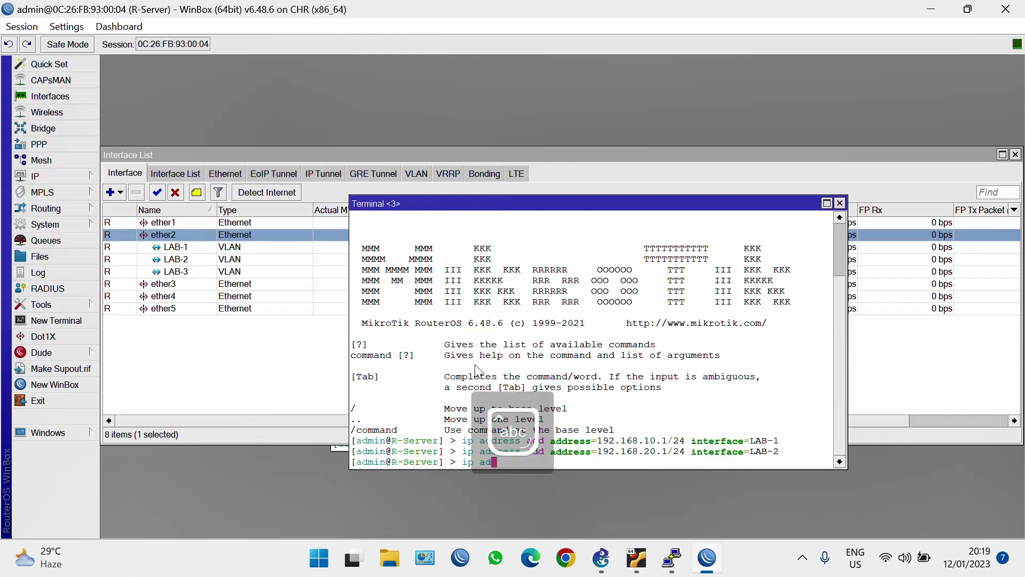
text(dress add address=)
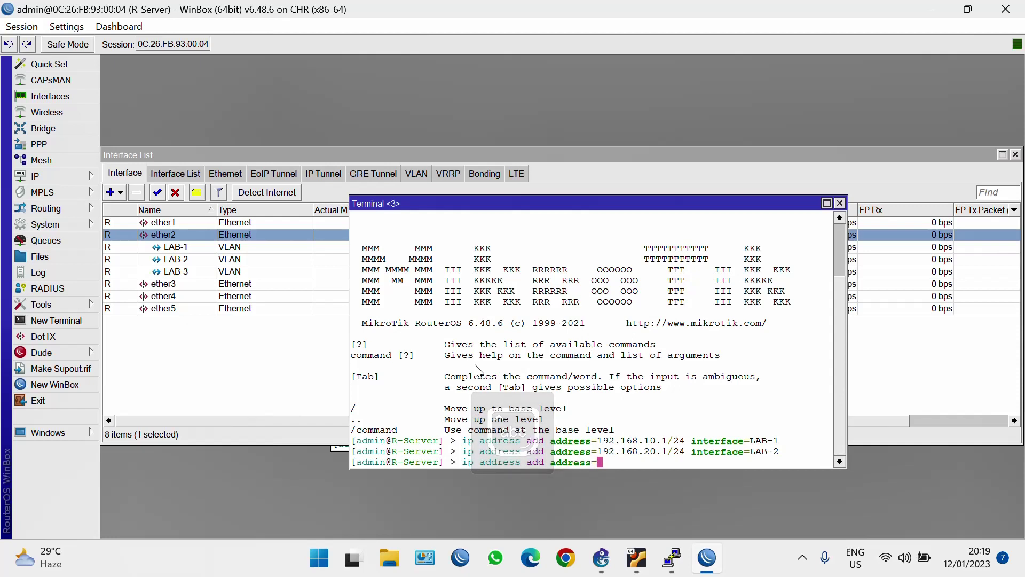
text(192.168.)
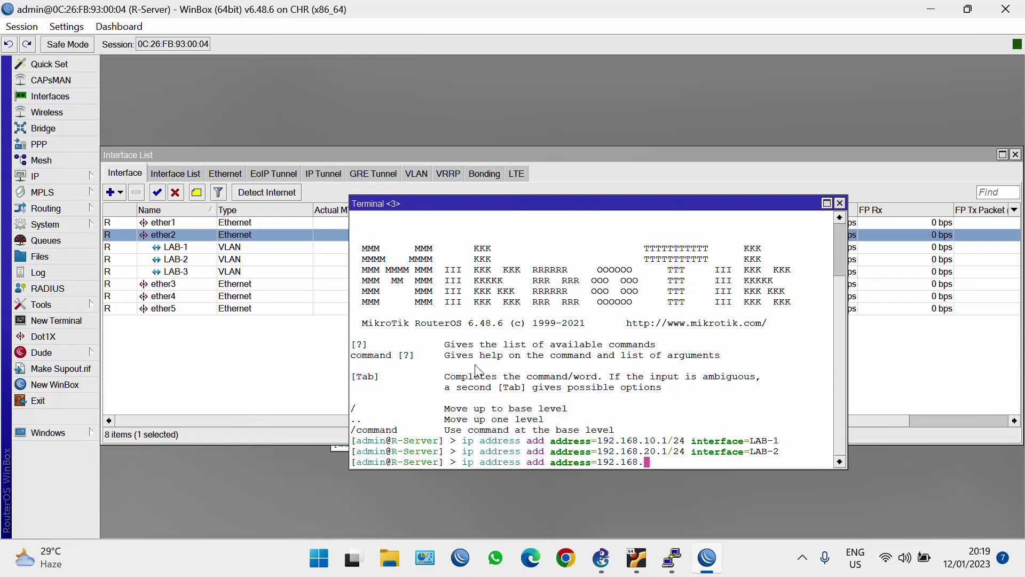
text(30.1/24 interface=)
key(Caps_Lock)
text(LAB-3)
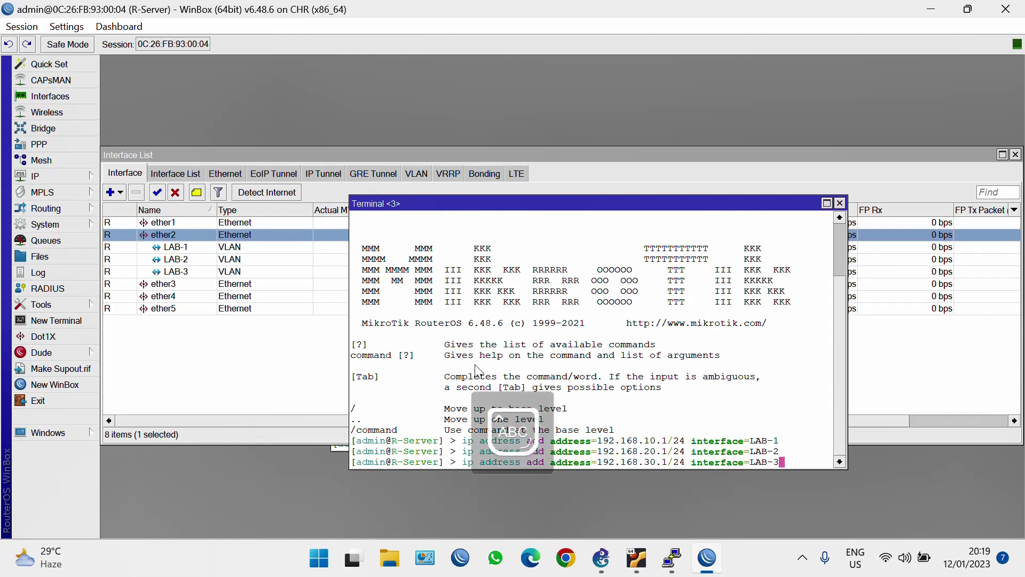
key(Return)
- Run DHCP server setup on LAB-1, accepting network 192.168.10.0/24, gateway 192.168.10.1 and address pool 192.168.10.2-192.168.10.254
key(Caps_Lock)
text(i)
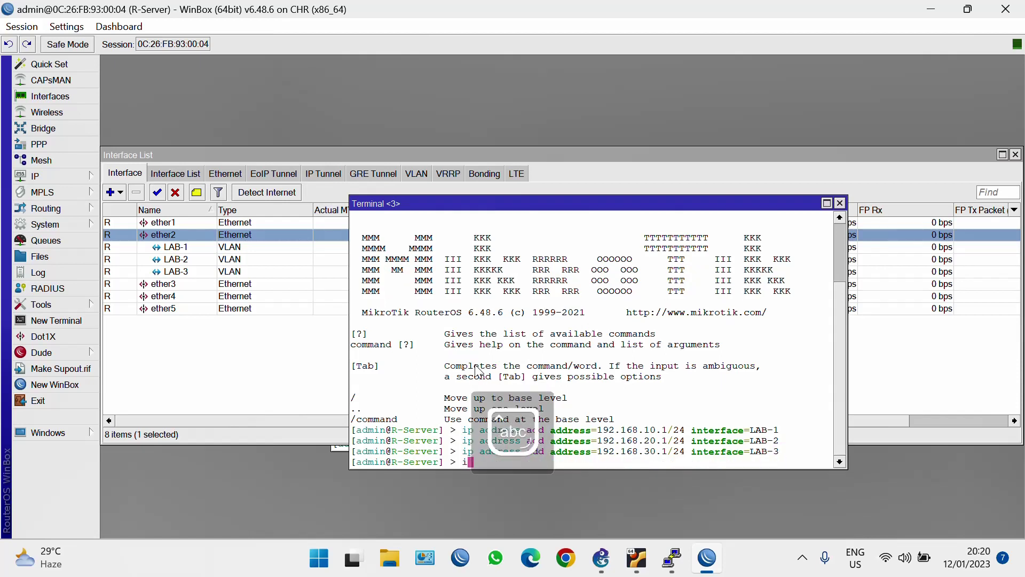
text(p dhcp-server setup)
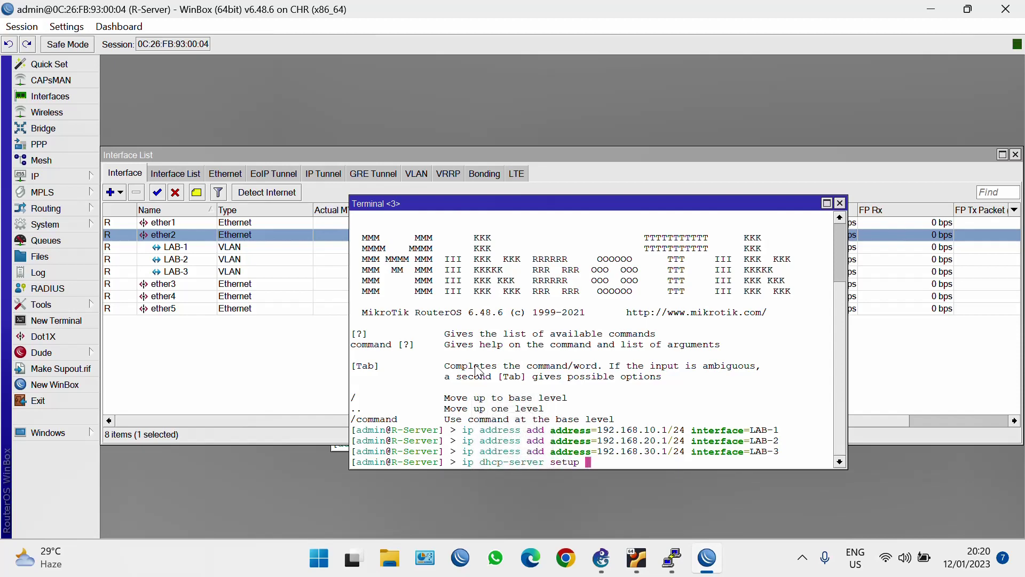
key(Return)
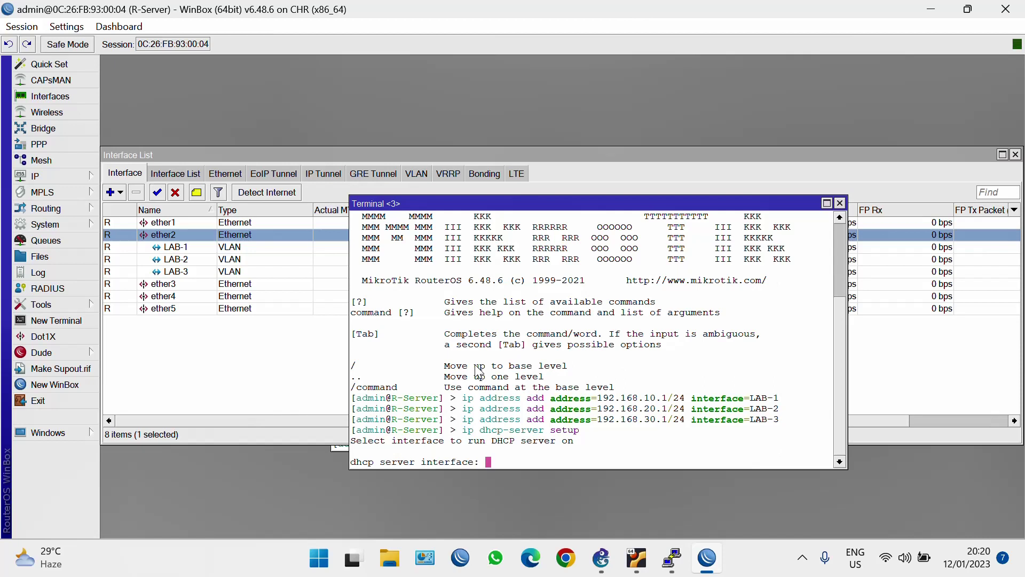
key(Caps_Lock)
text(L)
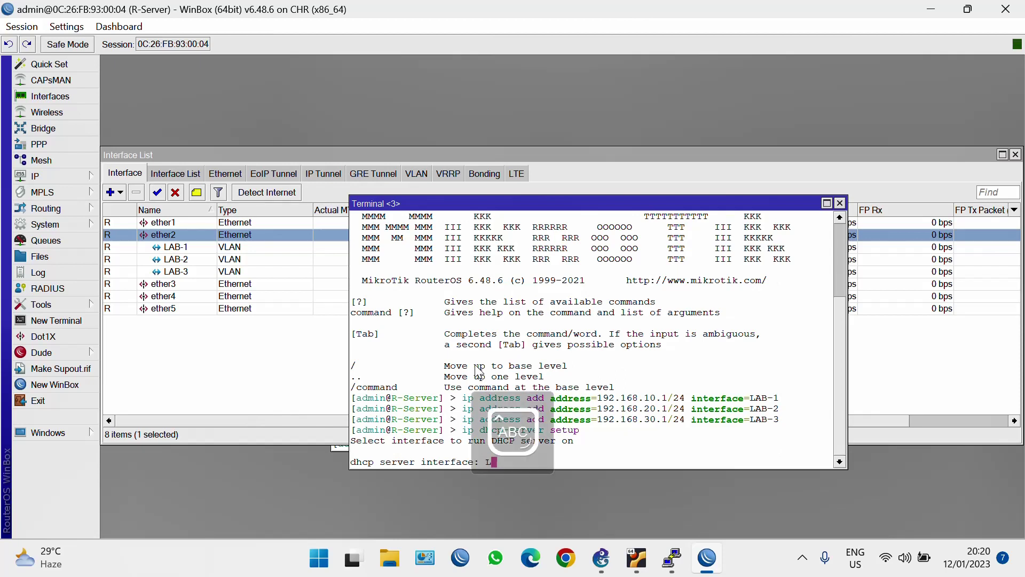
text(AB-1)
key(Return)
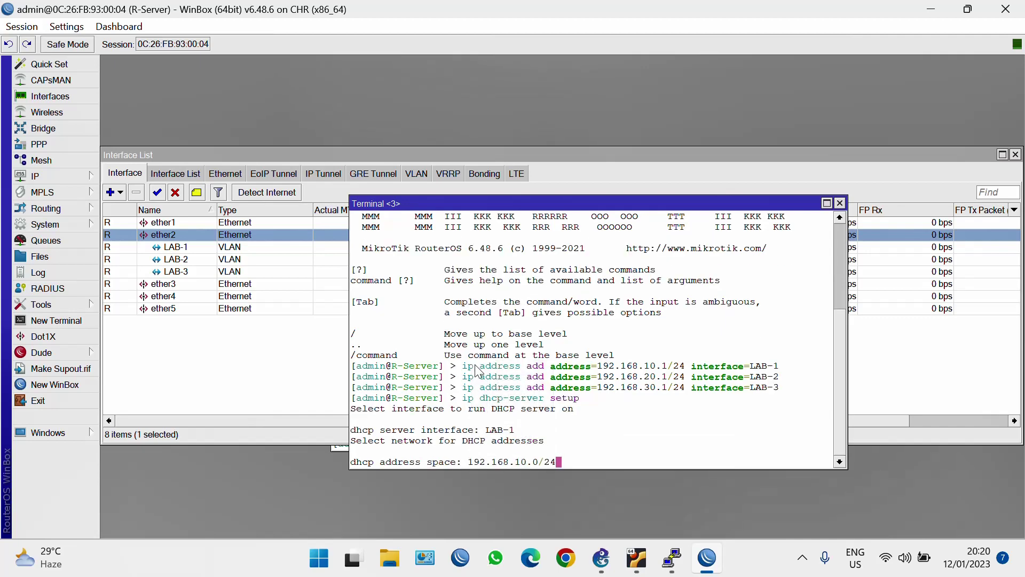
key(Return)
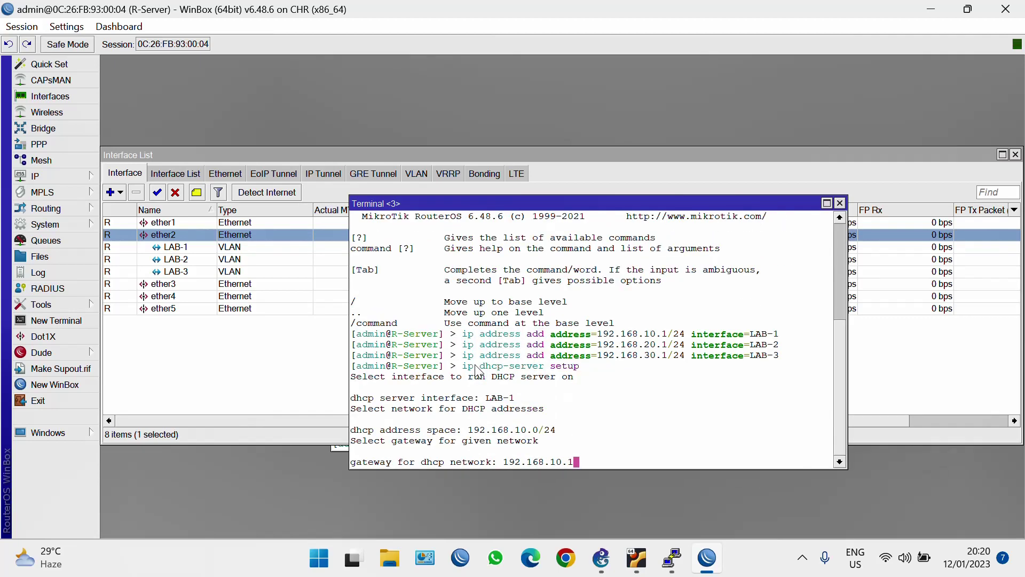
key(Return)
key(Return)
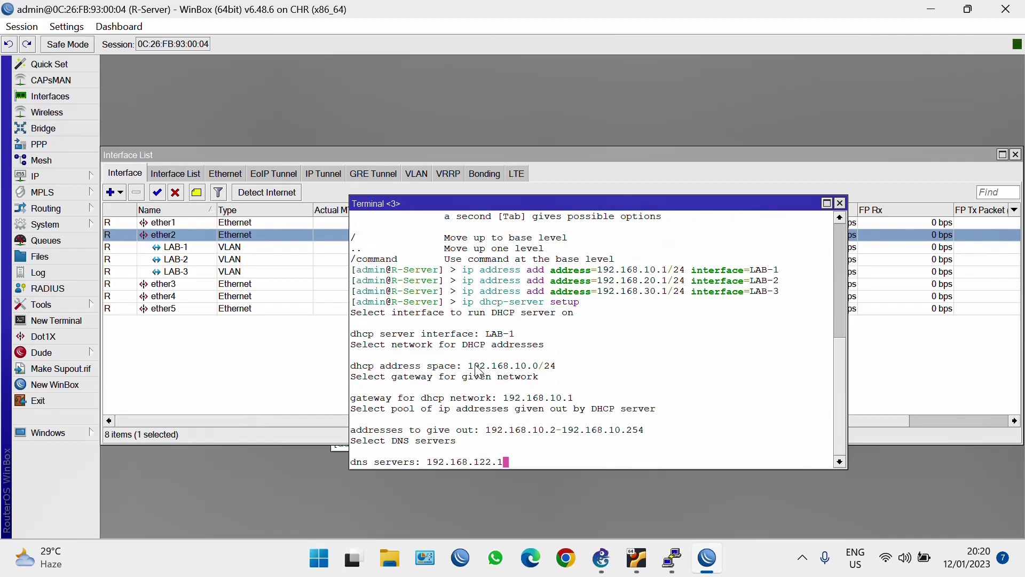
- Set the LAB-1 DHCP DNS servers to 192.168.10.1,8.8.8.8 and accept the 10m lease time
key(BackSpace)
key(BackSpace)
key(BackSpace)
key(BackSpace)
text(-=)
key(BackSpace)
key(BackSpace)
text(0.1,8.8.8.8)
key(Return)
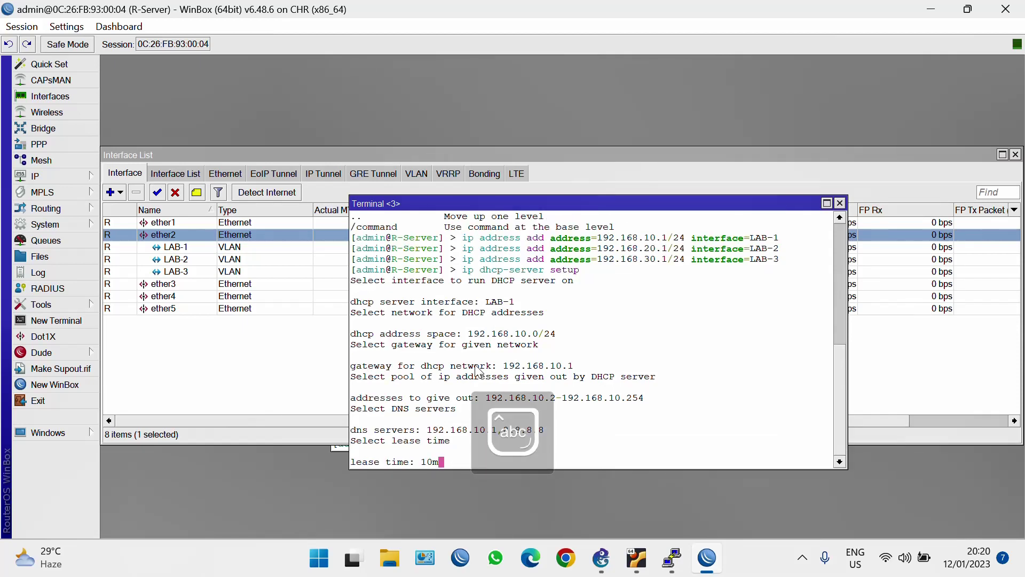
key(Return)
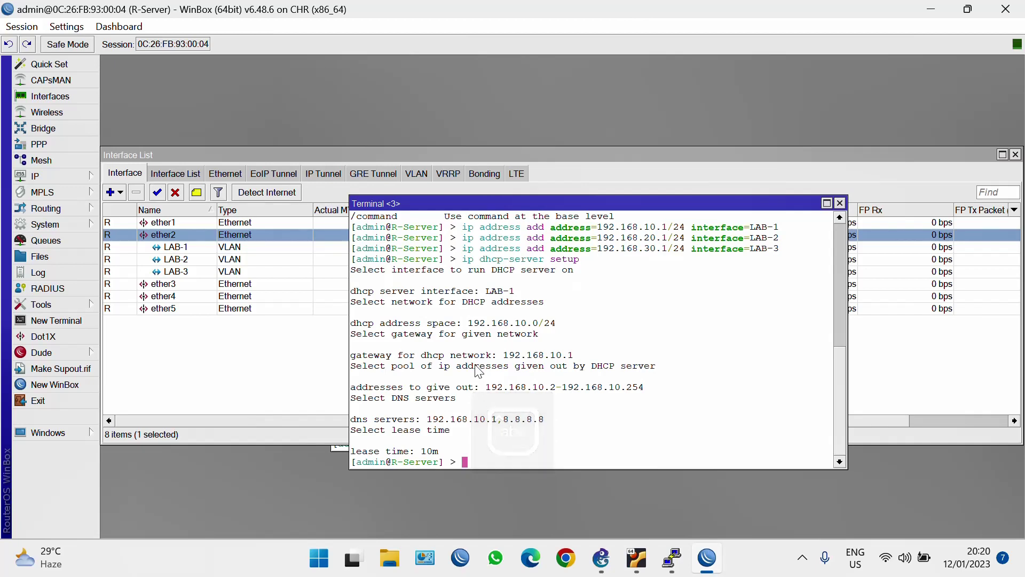
- Run DHCP server setup on LAB-2, accepting network 192.168.20.0/24, gateway 192.168.20.1 and address pool 192.168.20.2-192.168.20.254
key(Up)
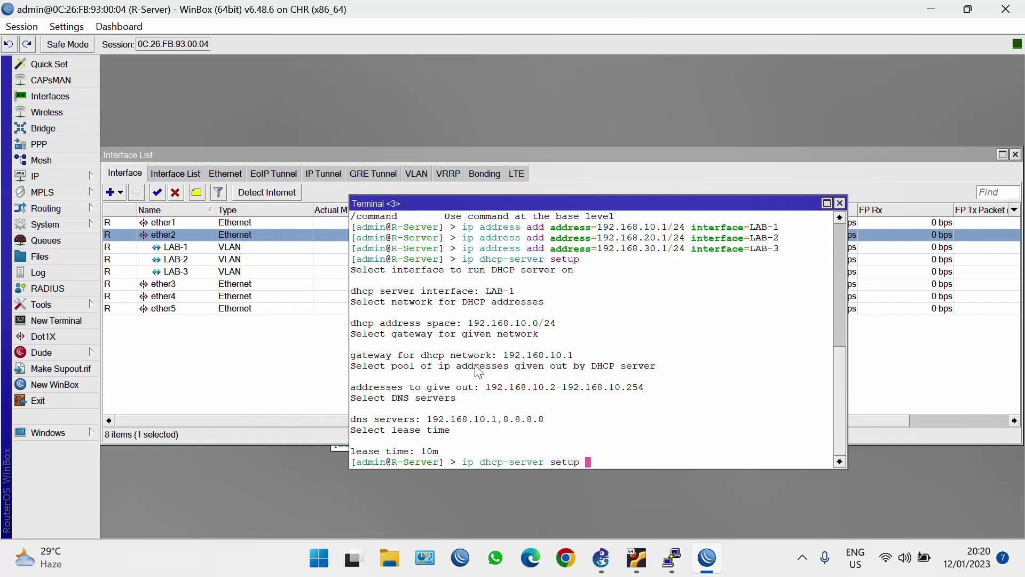
key(Return)
key(Caps_Lock)
text(LAB-)
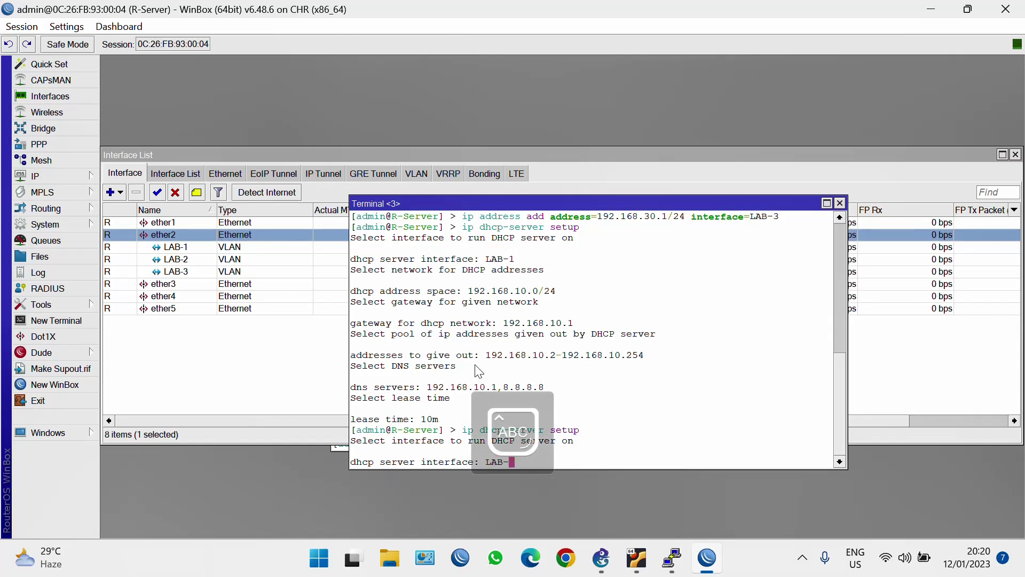
text(2)
key(Return)
key(Caps_Lock)
key(Return)
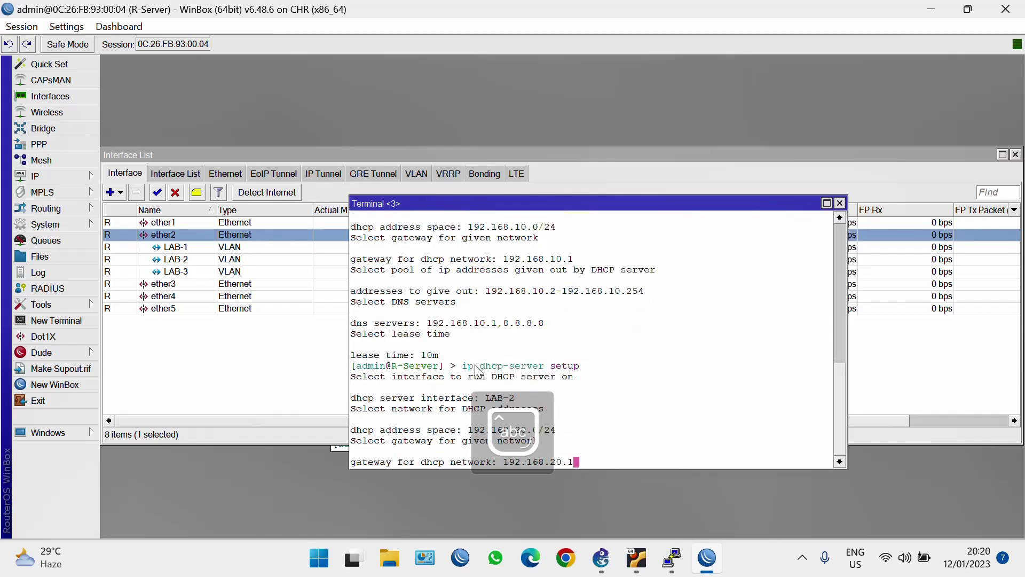
key(Return)
key(Return)
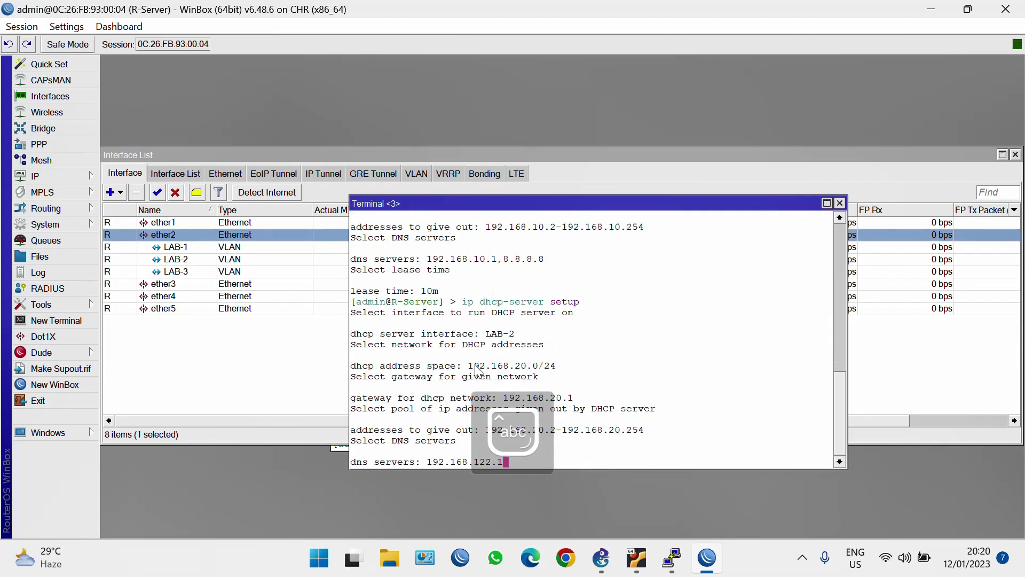
- Set the LAB-2 DHCP DNS servers to 192.168.20.1,8.8.8.8 and accept the 10m lease time
key(BackSpace)
key(BackSpace)
key(BackSpace)
key(BackSpace)
key(BackSpace)
text(20.)
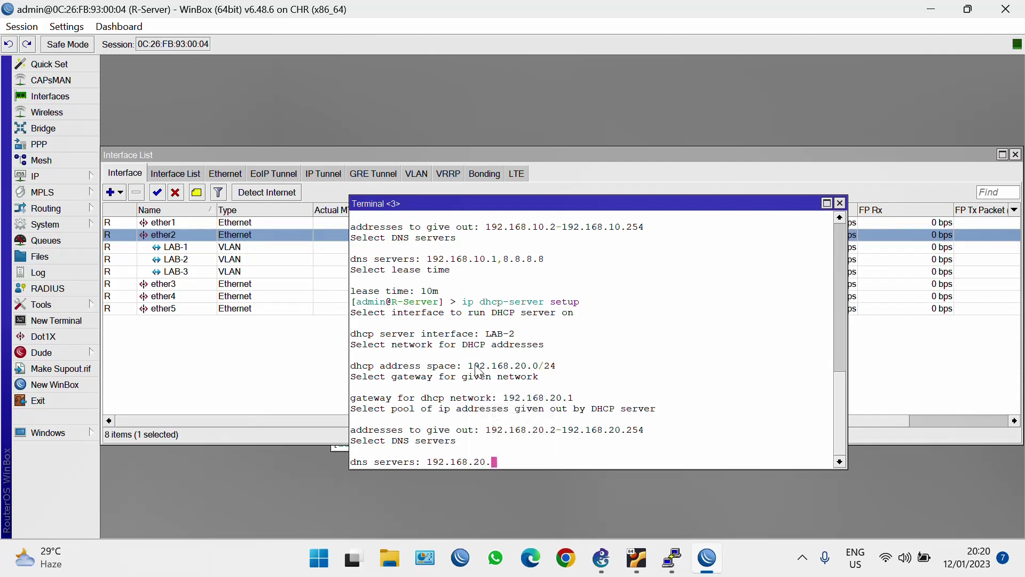
text(1,8.8.8.8)
key(Return)
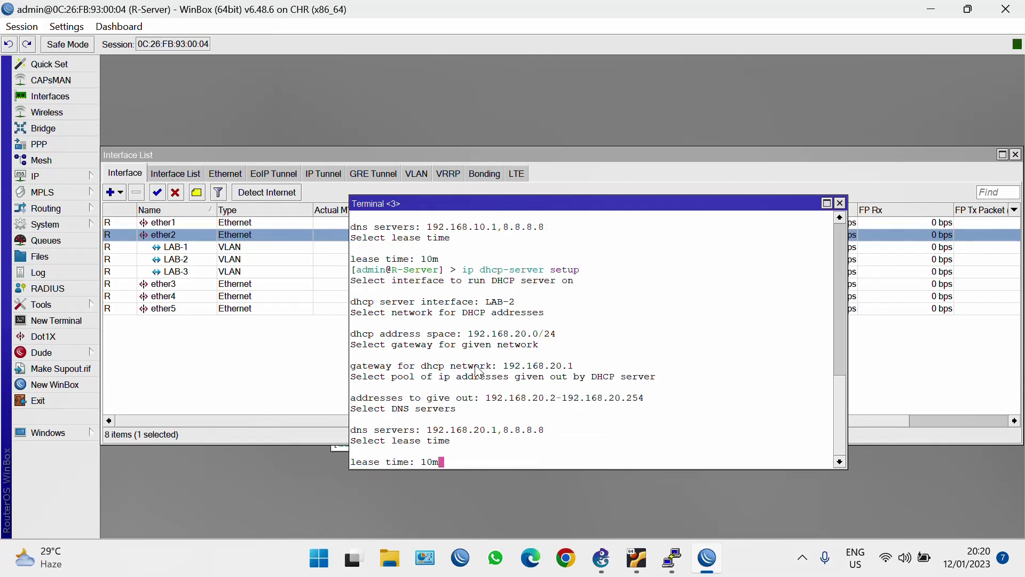
key(Return)
- Run DHCP server setup on LAB-3, accepting network 192.168.30.0/24, gateway 192.168.30.1 and address pool 192.168.30.2-192.168.30.254
key(Up)
key(Return)
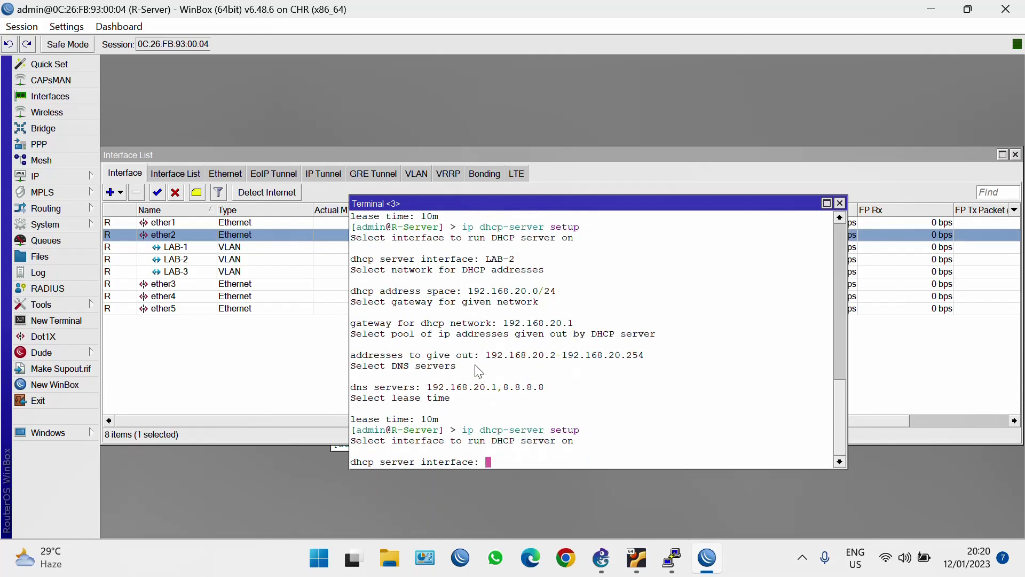
text(LAB-3)
key(Return)
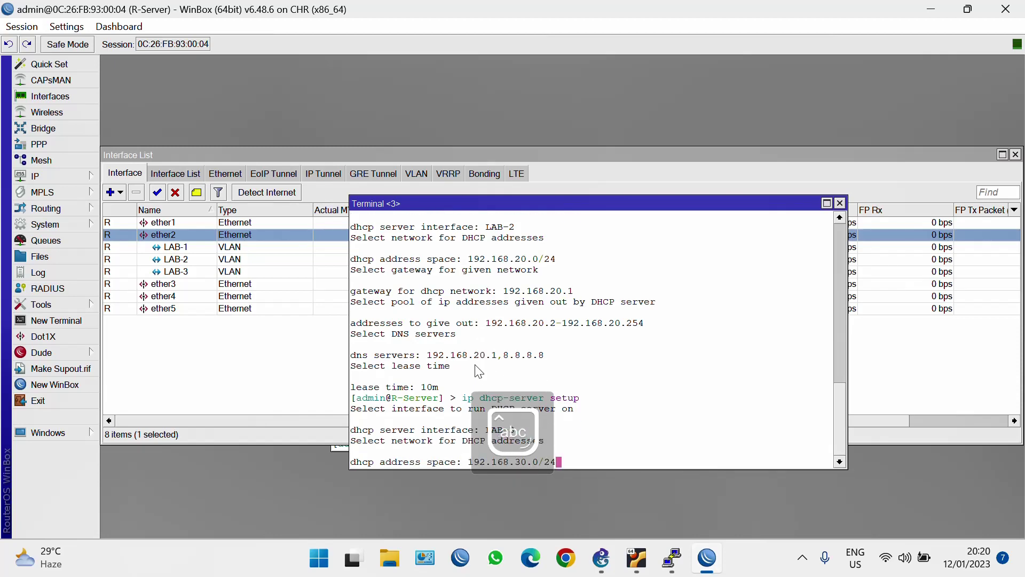
key(Return)
key(Return)
key(Return)
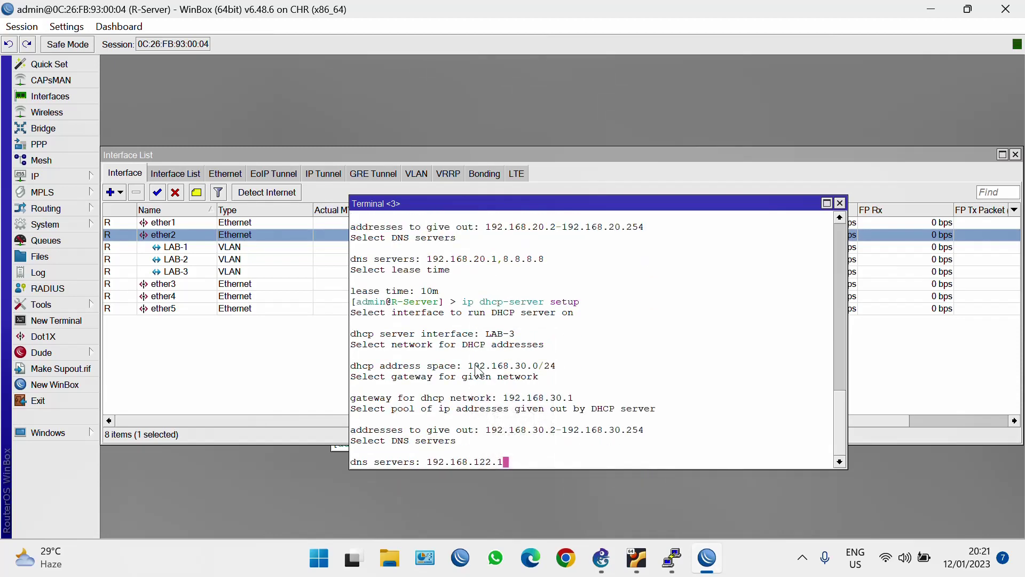
- Set the LAB-3 DHCP DNS servers to 192.168.30.1,8.8.8.8 and accept the 10m lease time
key(BackSpace)
key(BackSpace)
key(BackSpace)
key(BackSpace)
key(BackSpace)
key(BackSpace)
text(.30.1,8.8.8.8)
key(Return)
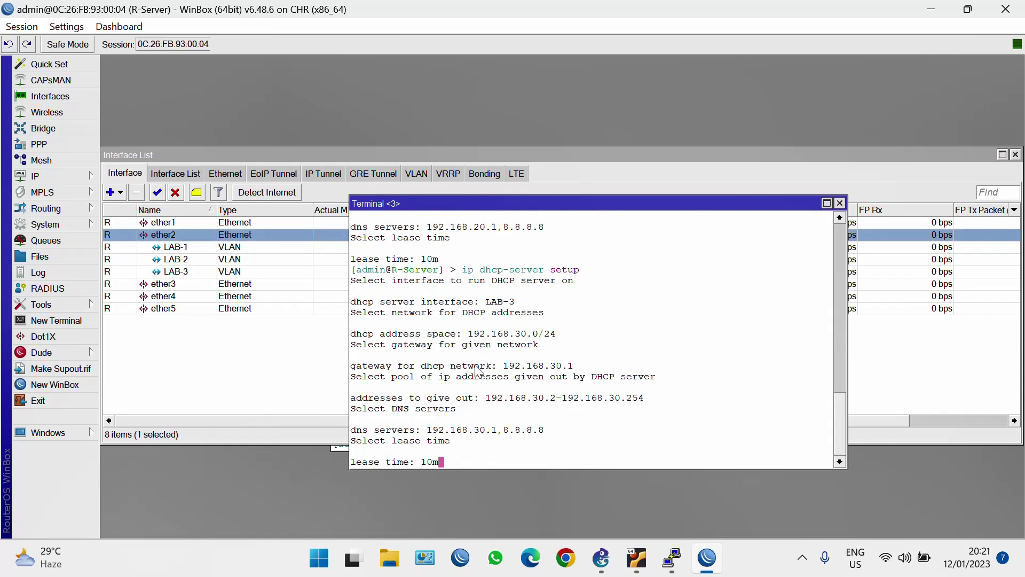
key(Return)
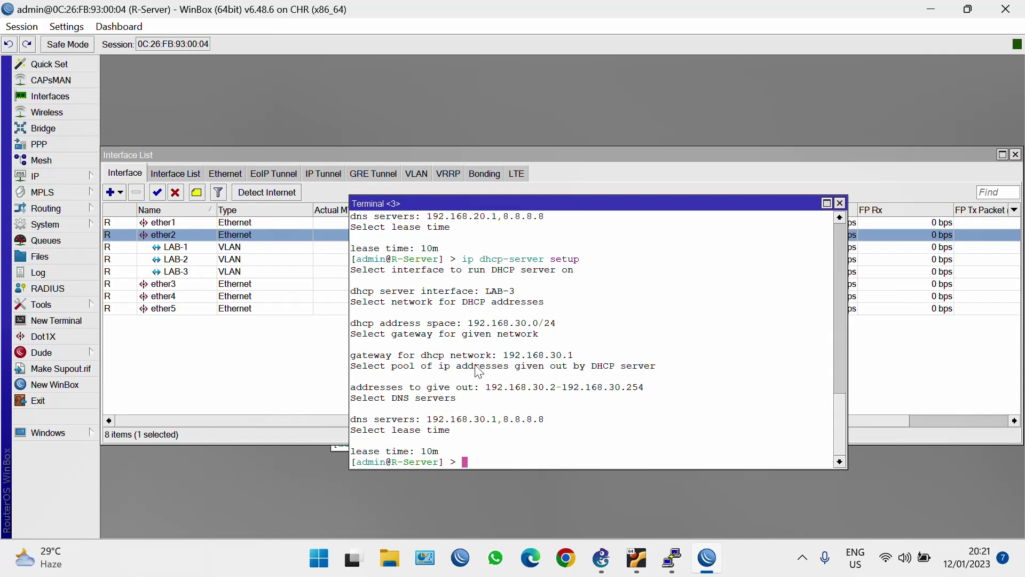
- Add a firewall NAT rule on the router with chain=srcnat and action=masquerade
text(ip firewall nat add chain=srcnat action=masquerade)
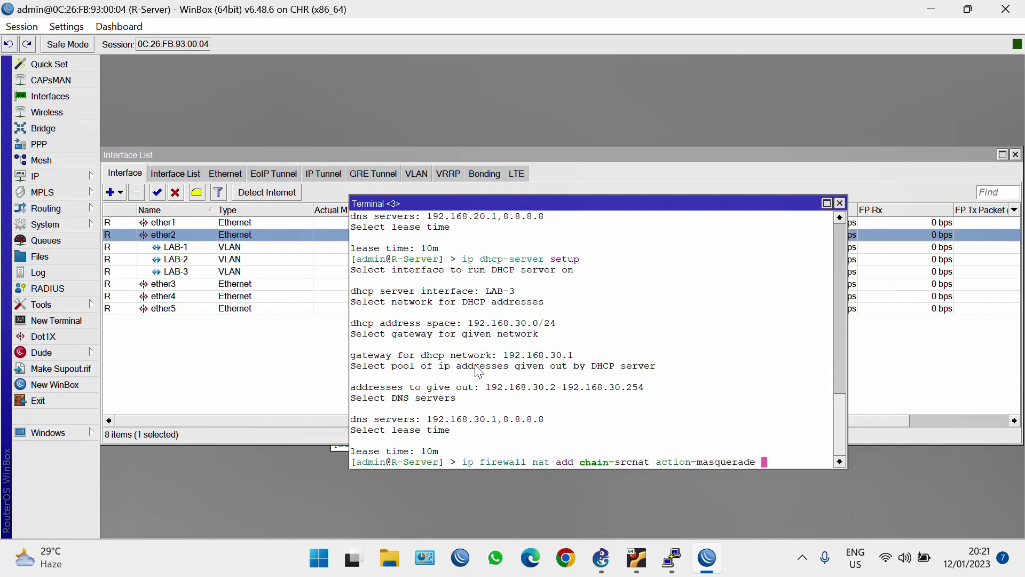
key(Return)
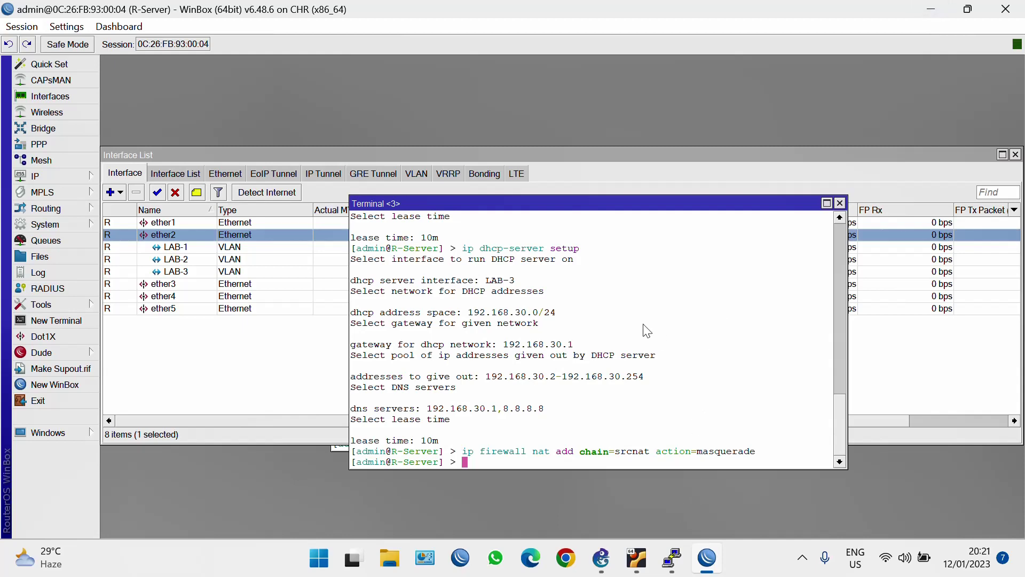
- Switch to GNS3, open PC1's console and request an IP address with ip dhcp
click(601, 555)
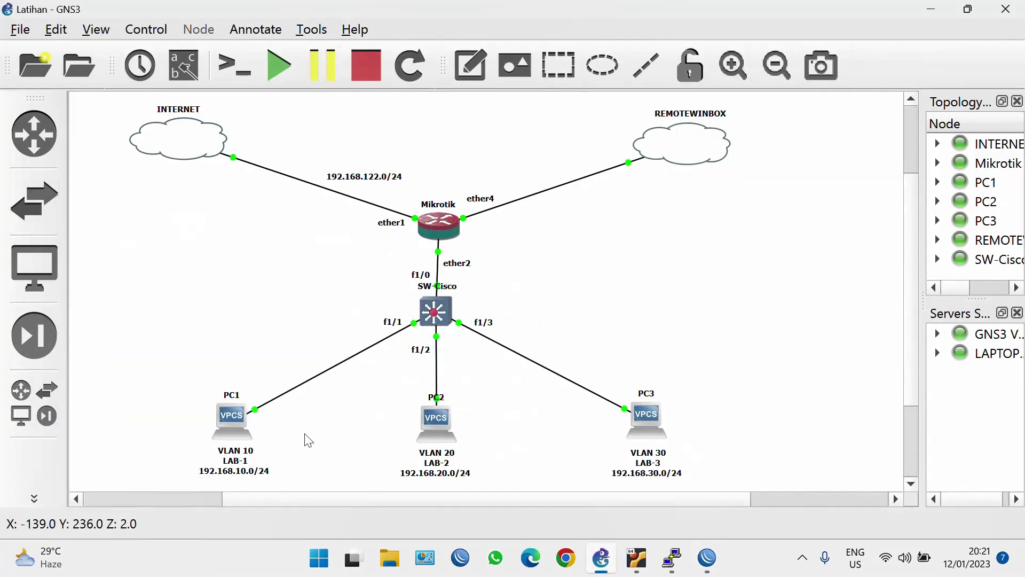
right_click(227, 430)
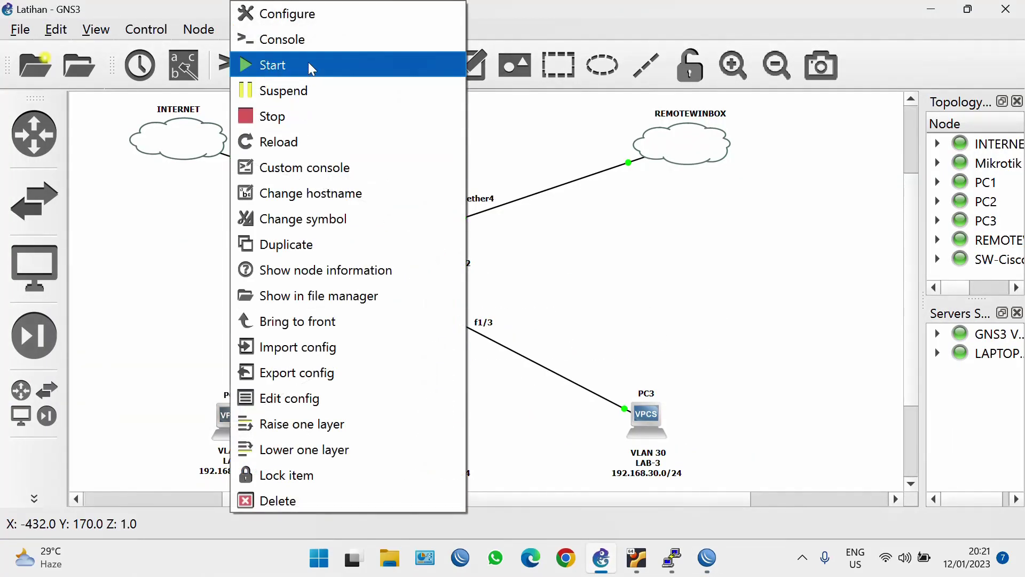
click(310, 48)
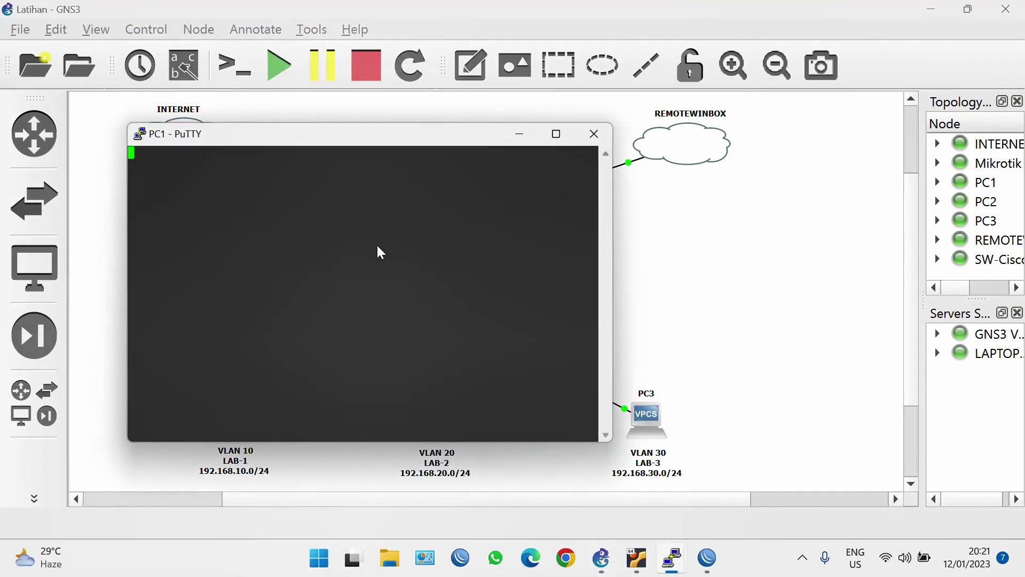
key(Return)
text(ip dhcp)
key(Return)
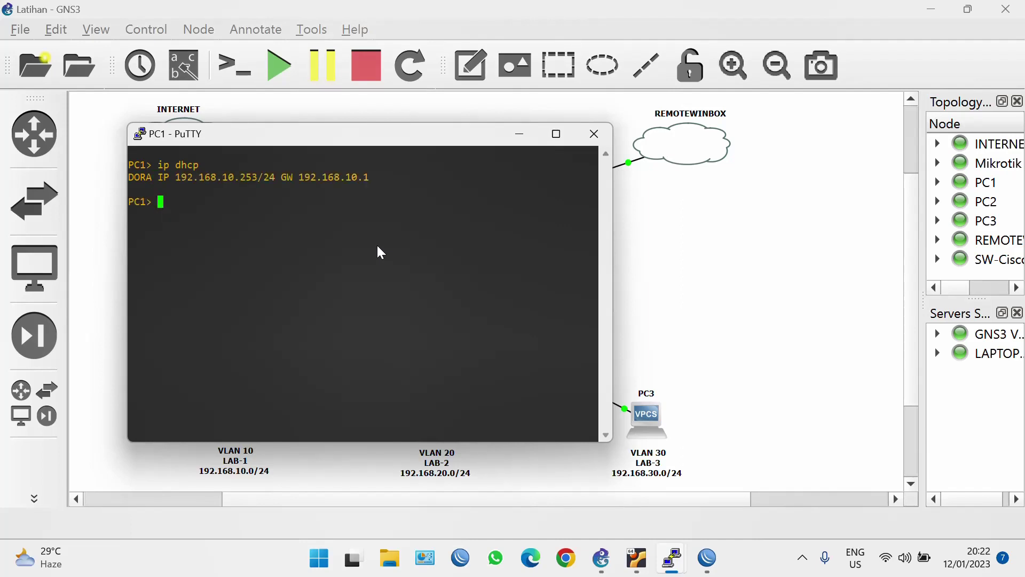
- Ping the gateway 192.168.10.1 and google.com from PC1, and minimize its console
text(ping 192.168.10.1)
key(Return)
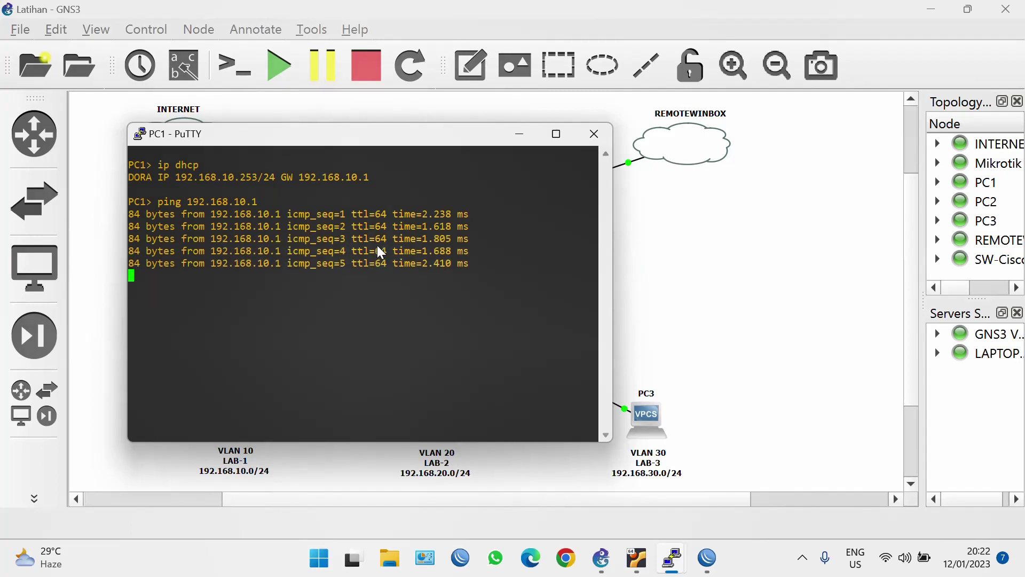
text(ping google.com)
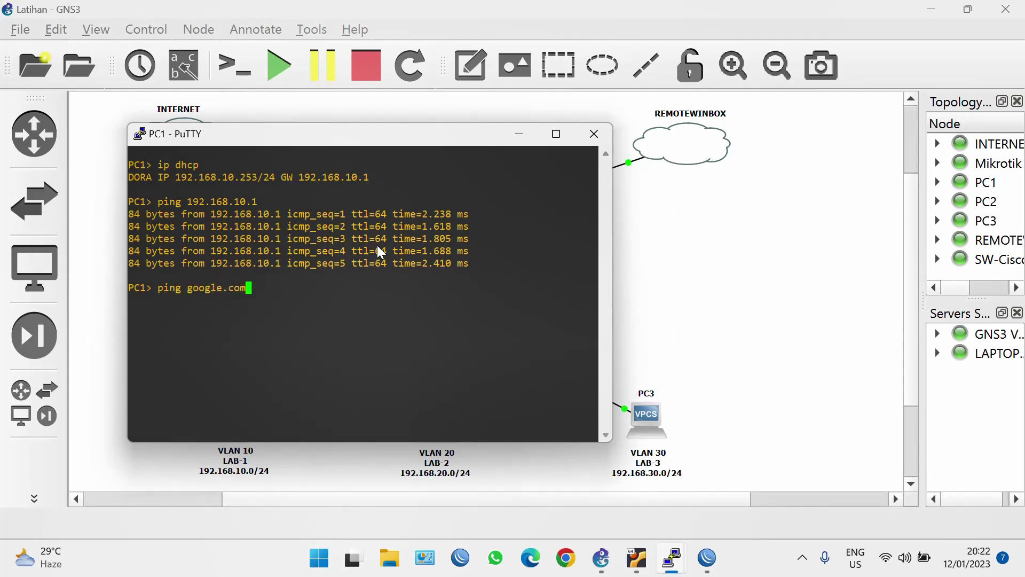
key(Return)
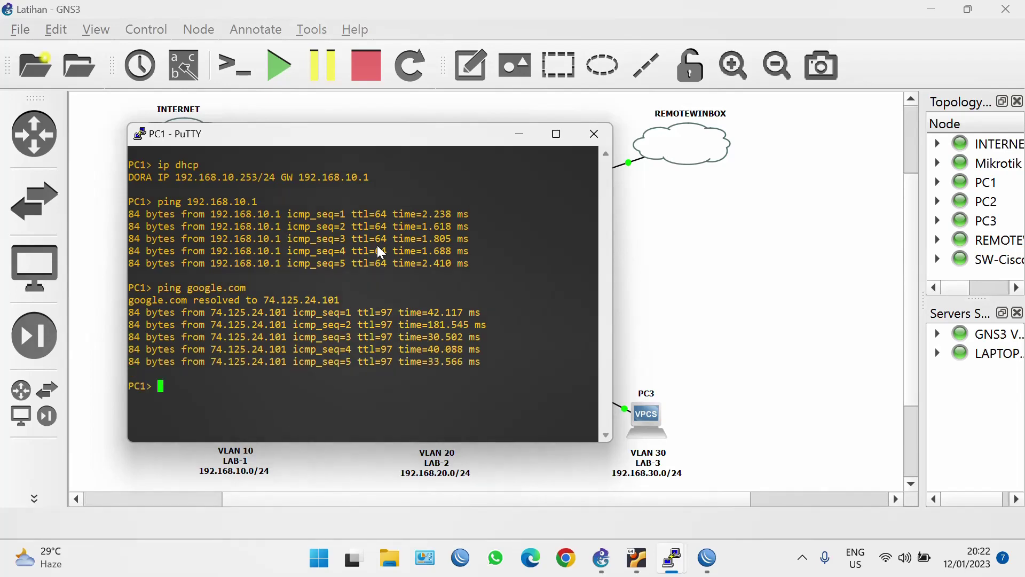
click(524, 138)
- Open PC2's console and request an IP address with ip dhcp
right_click(436, 419)
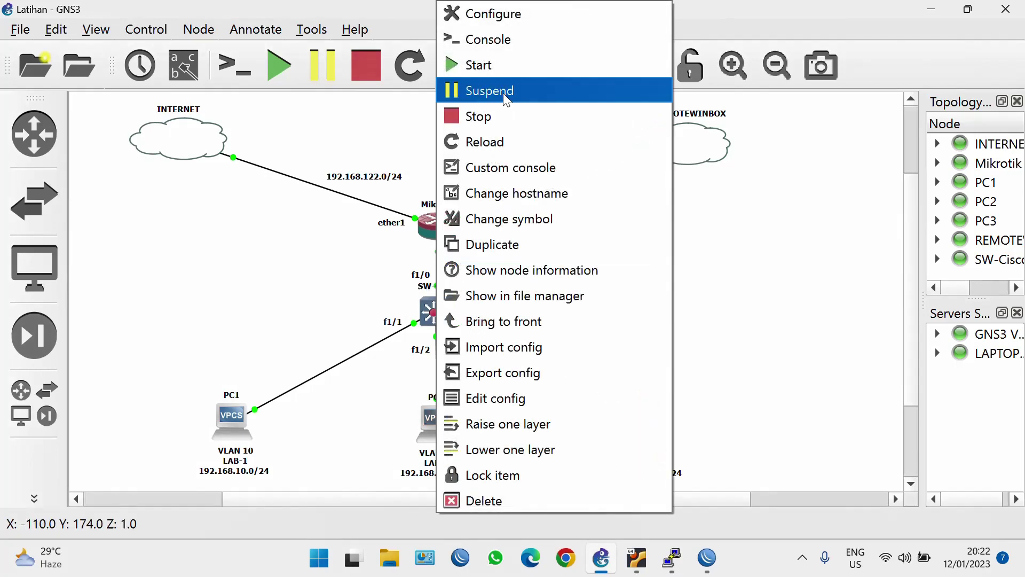
click(499, 41)
key(Return)
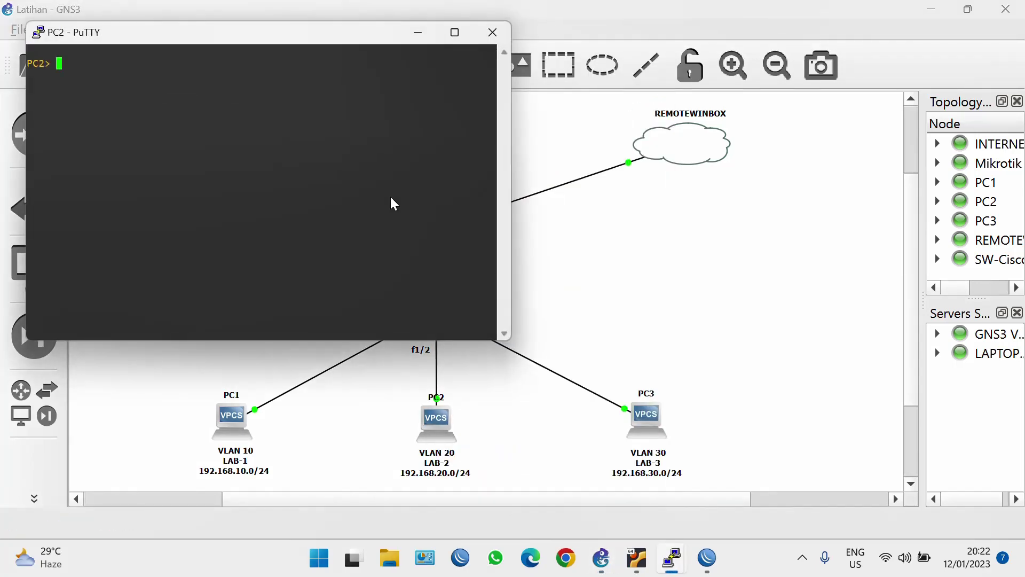
text(ip dhcp)
key(Return)
- Ping the gateway 192.168.20.1 and google.com from PC2
text(p)
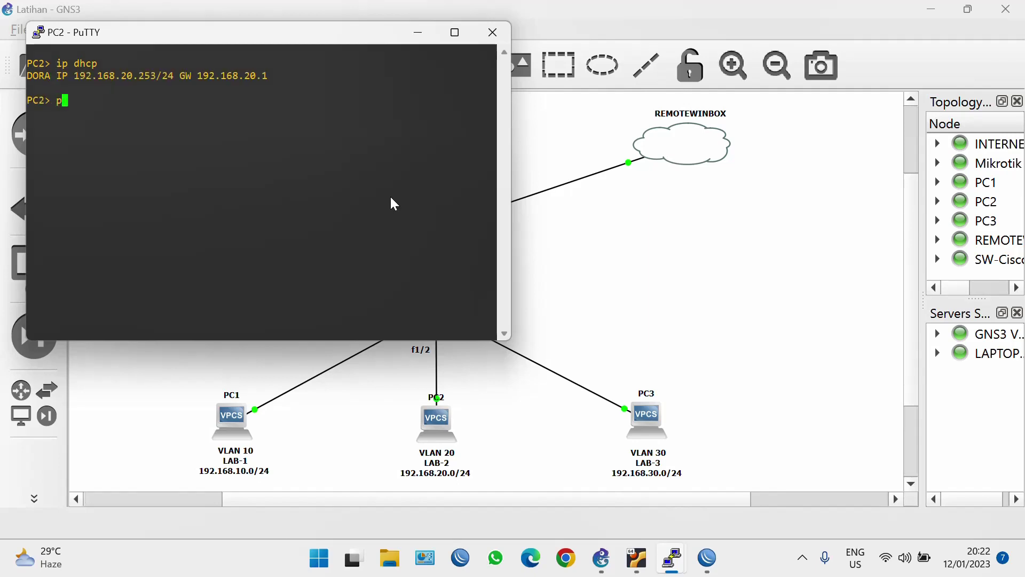
text(ing 192.168.20.)
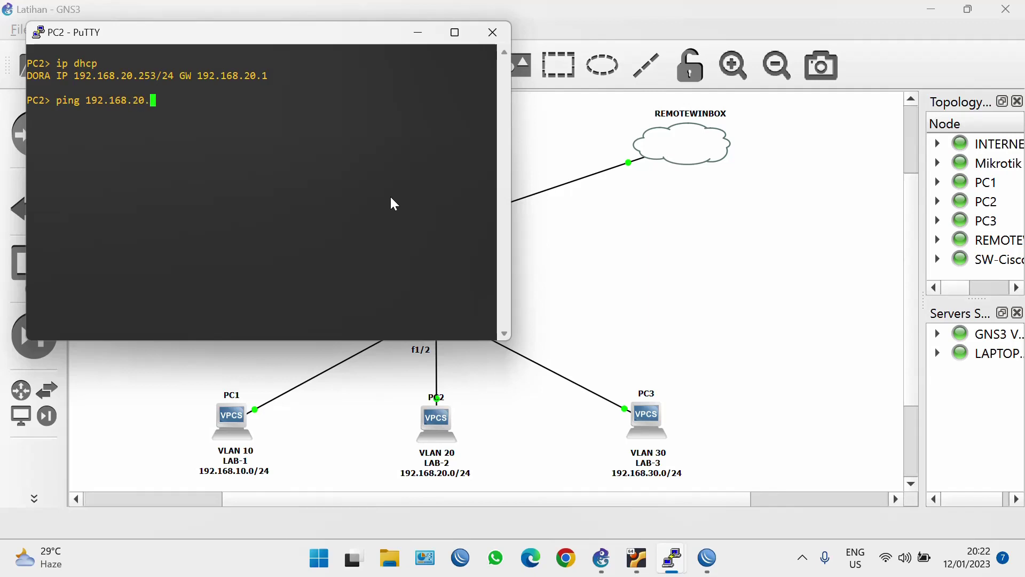
text(1)
key(Return)
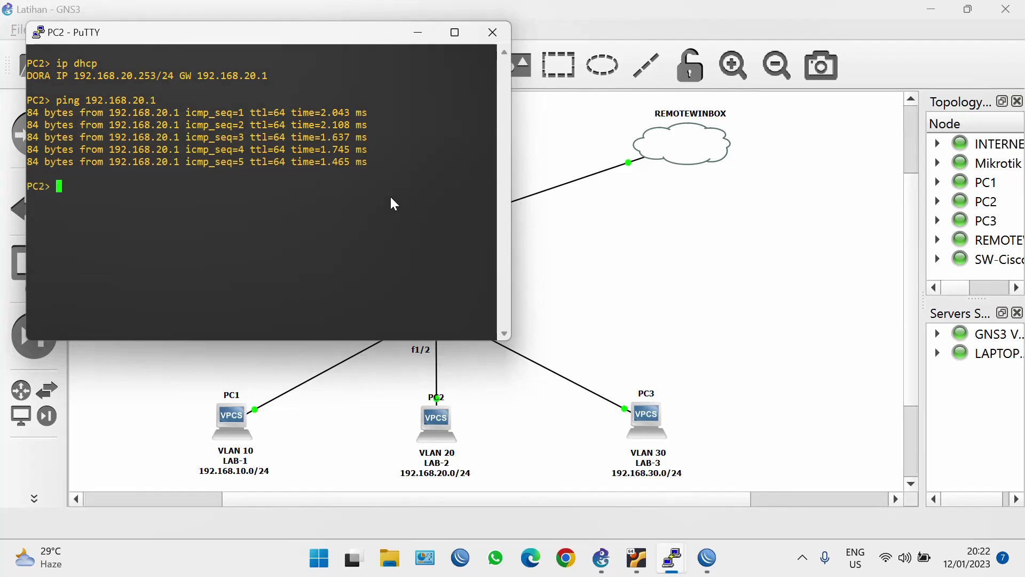
text(ping google.com)
key(Return)
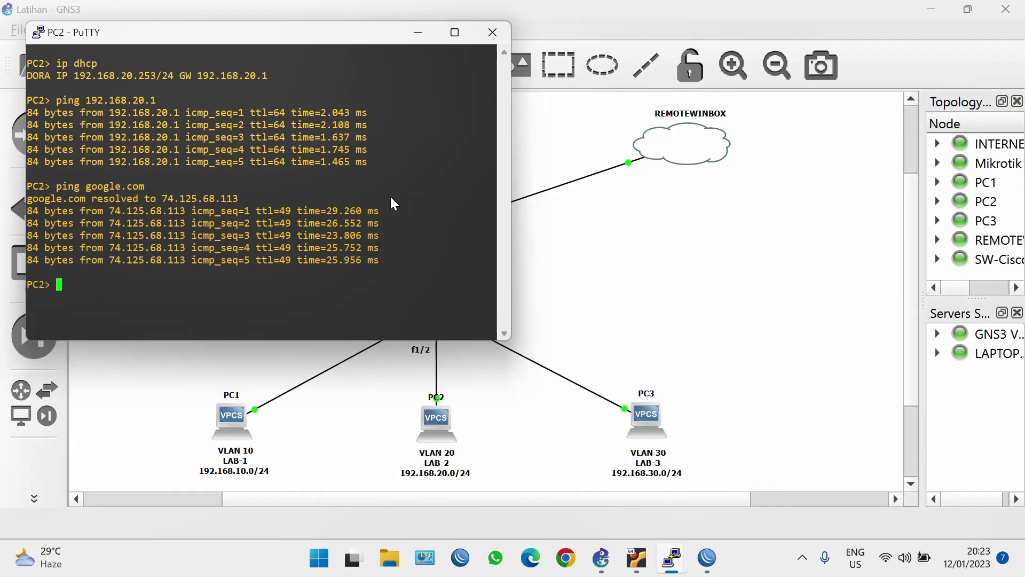
- Minimize PC2's console, open PC3's console and request an IP address with ip dhcp
click(423, 37)
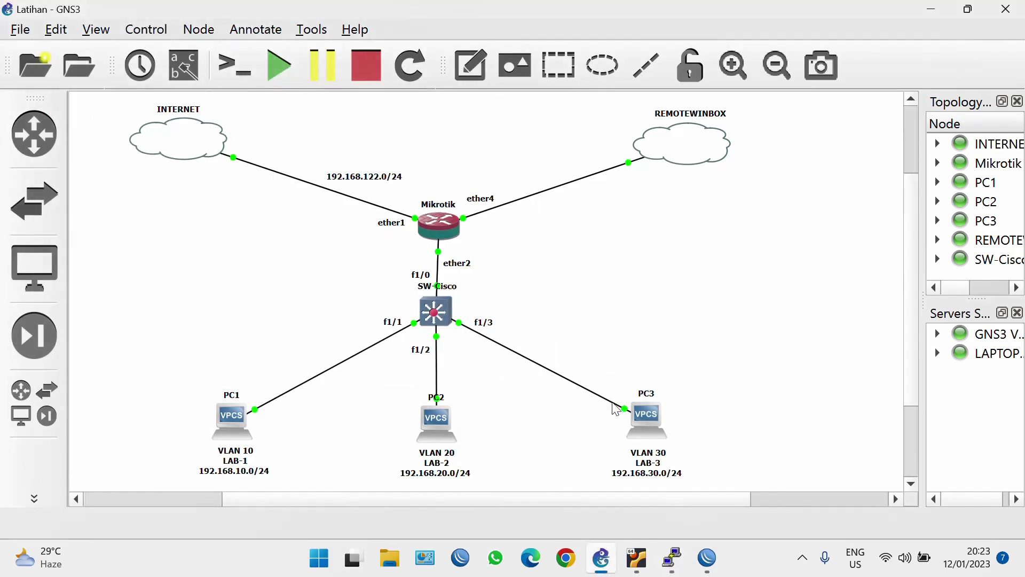
right_click(638, 425)
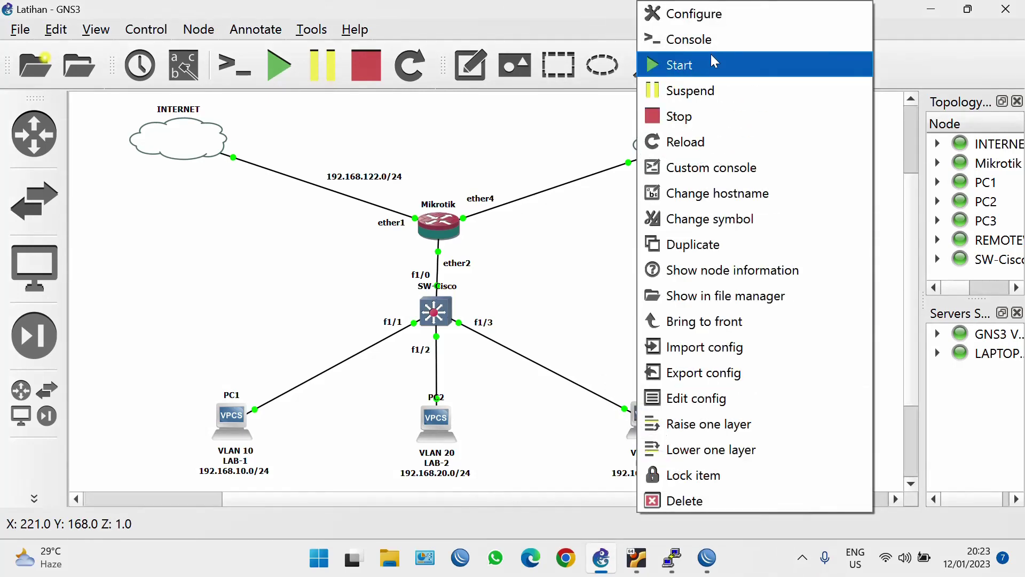
click(700, 39)
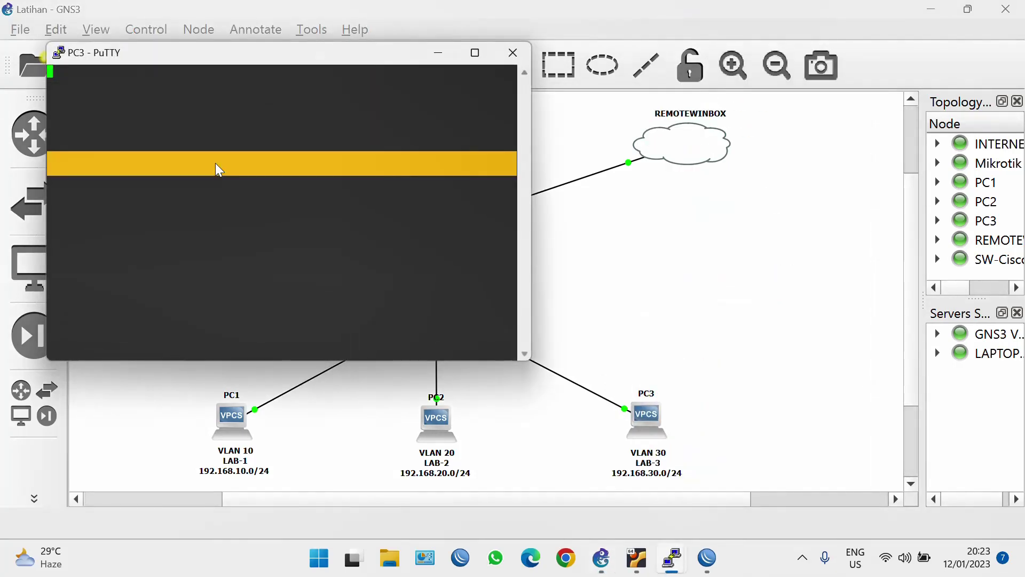
key(Return)
text(ip dhcp)
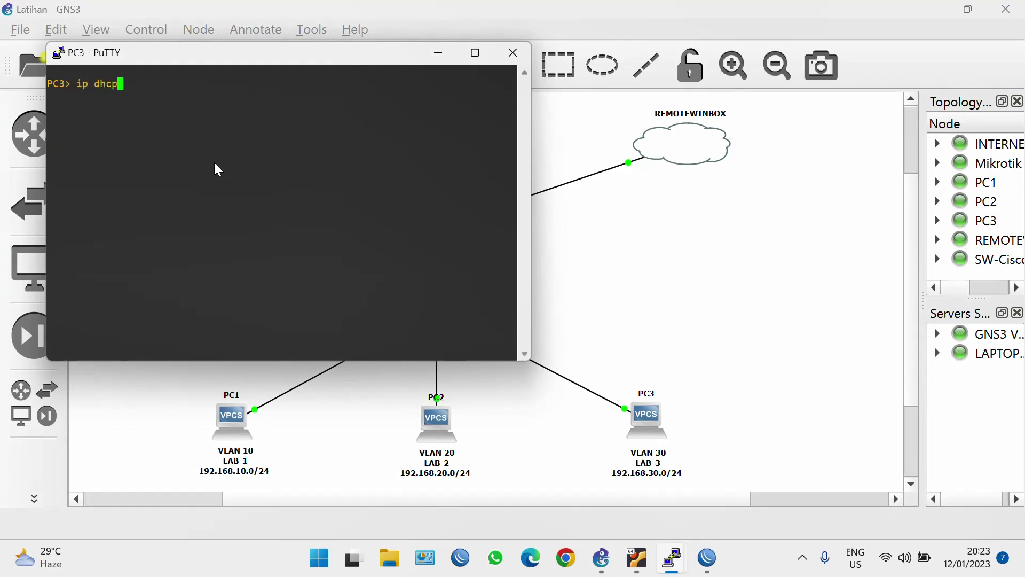
key(Return)
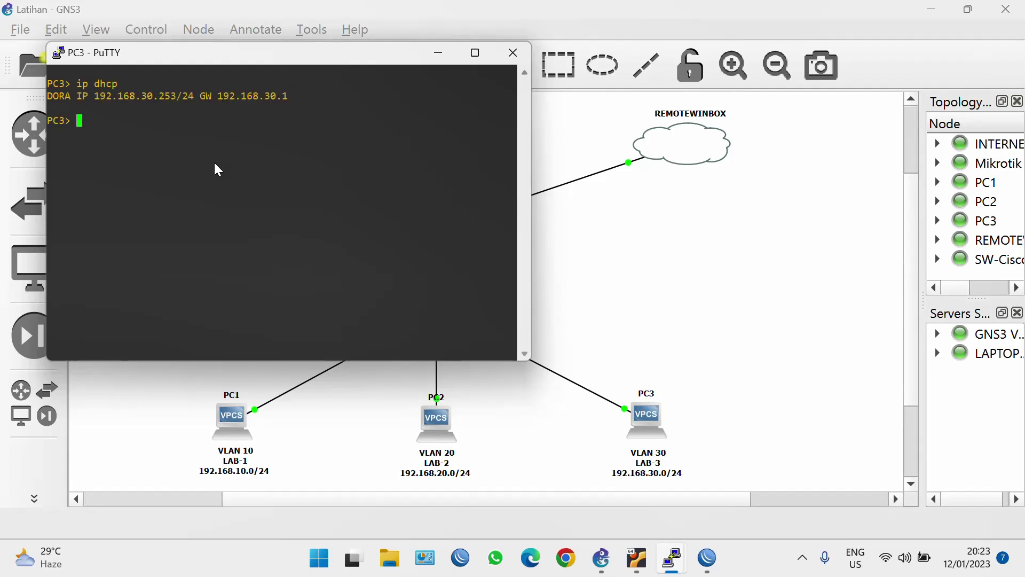
- Ping the gateway 192.168.30.1 and google.com from PC3
text(ping 192.168.30.1)
key(Return)
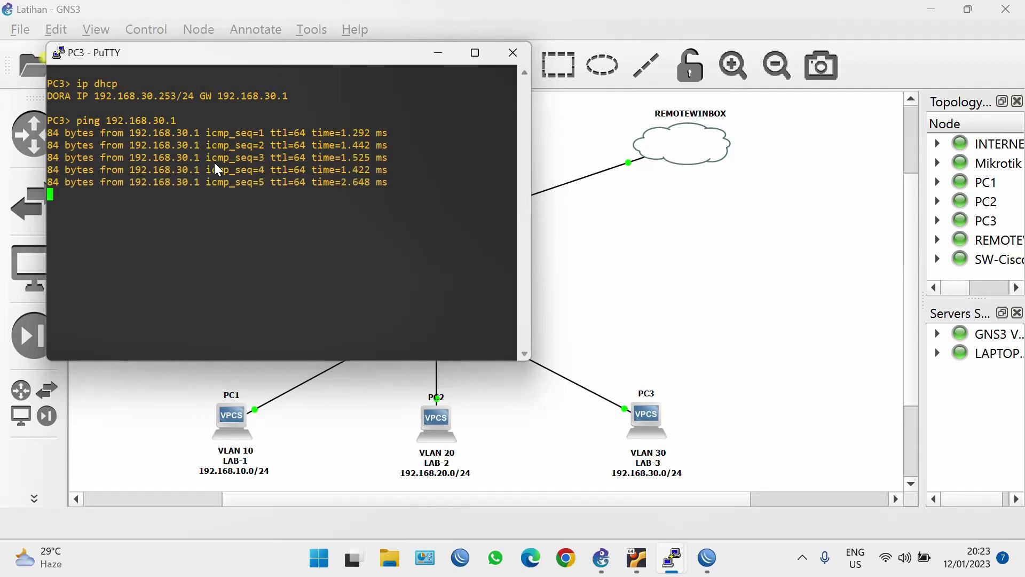
text(ping google.com)
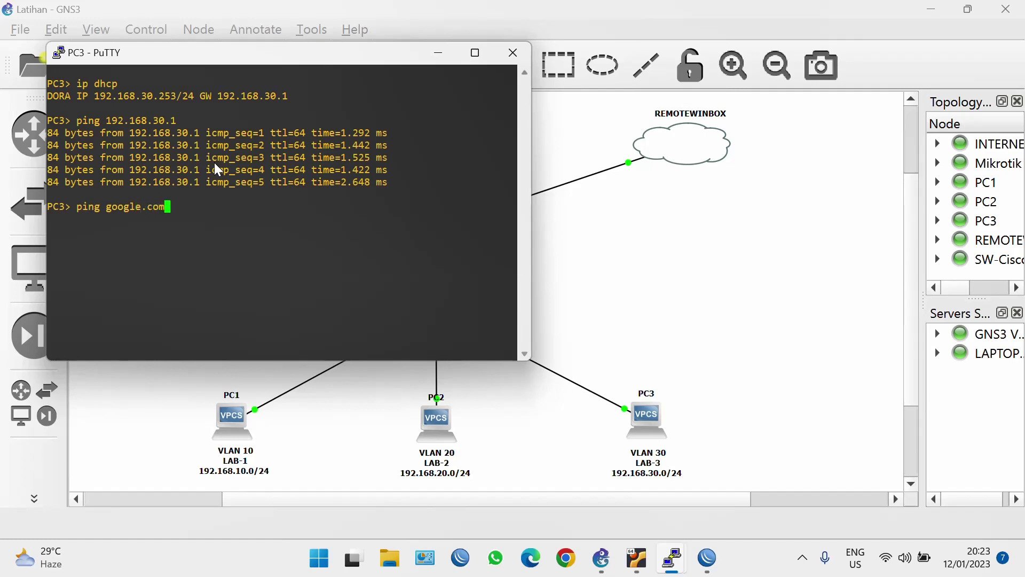
key(Return)
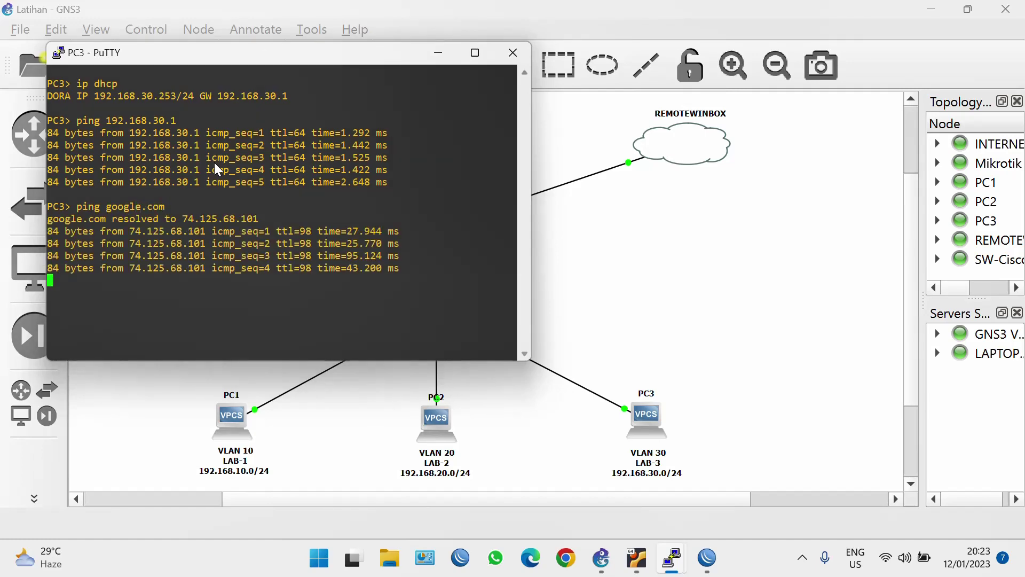
- Arrange the PC1 and PC3 consoles side by side and ping PC3 at 192.168.30.253 from PC1
drag(159, 63, 638, 89)
mouse_move(685, 573)
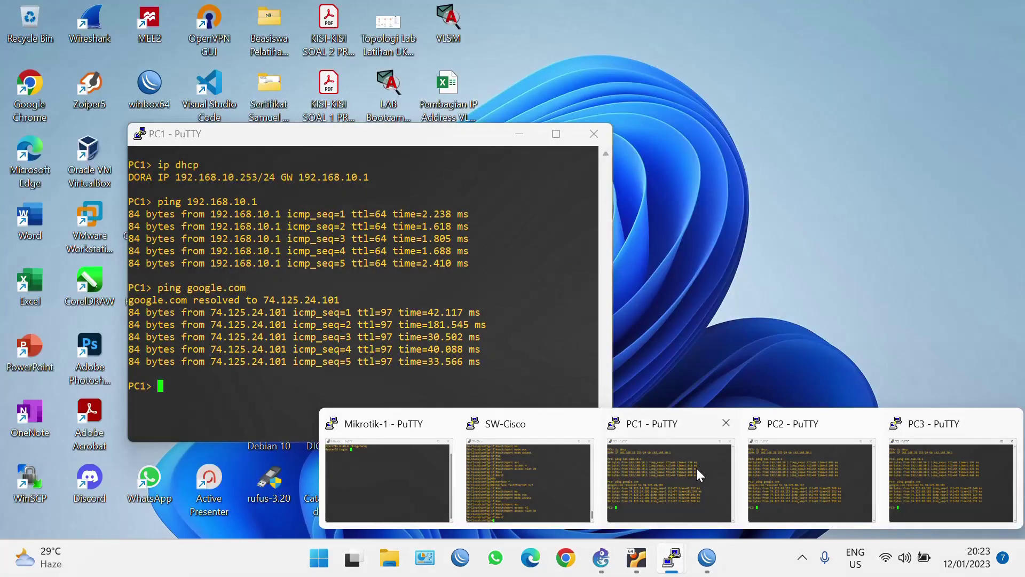
click(696, 467)
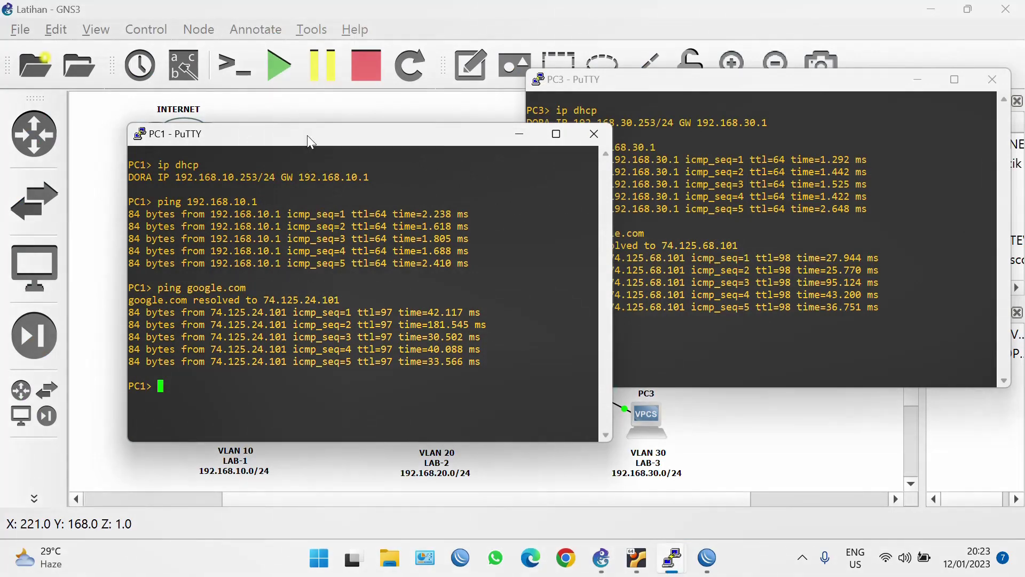
drag(306, 136, 200, 87)
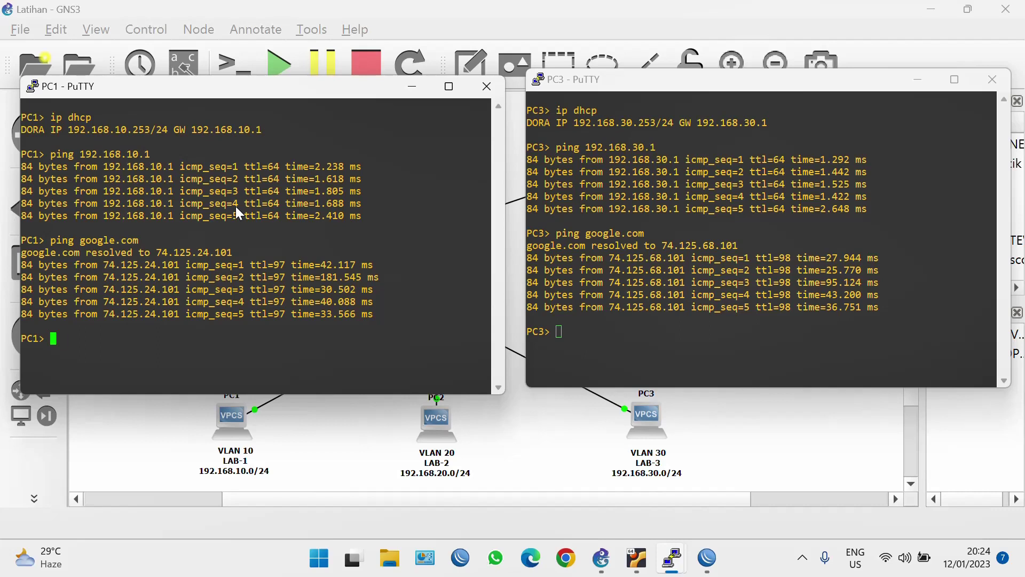
text(ping 192.168.30.253)
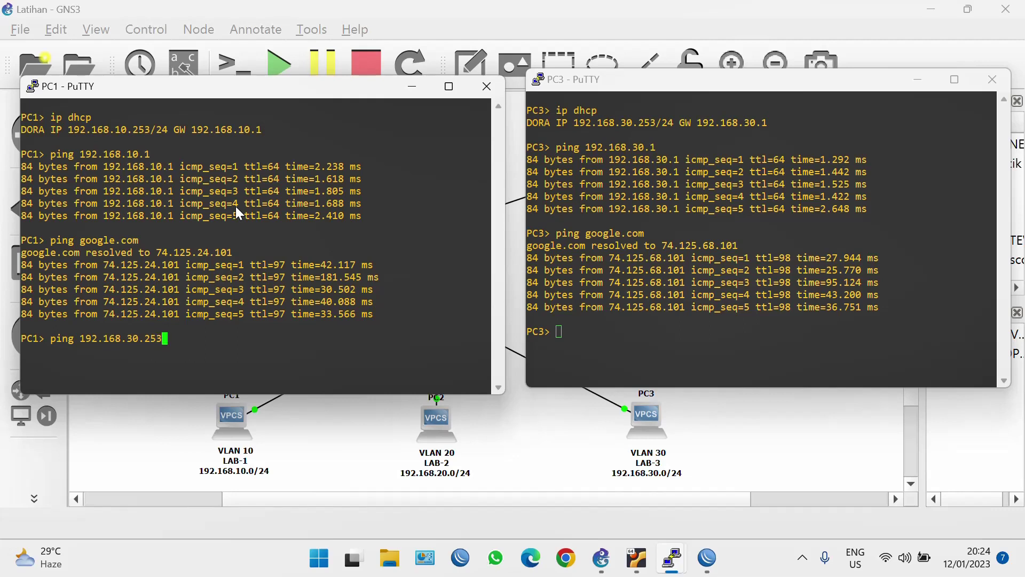
key(Return)
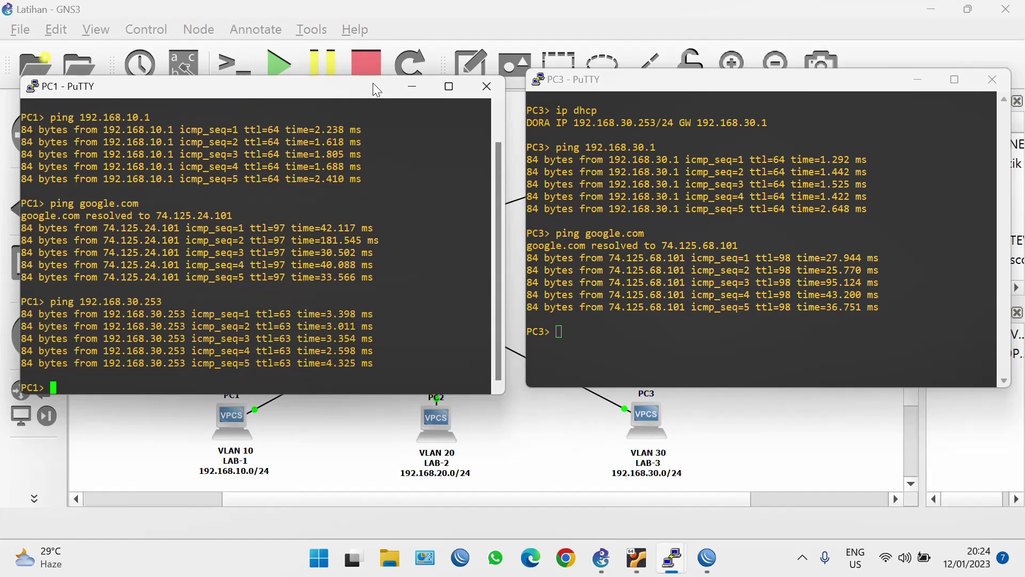
click(412, 86)
- Place PC2's console beside PC3's, ping PC2 at 192.168.20.253 from PC3, and minimize both consoles
mouse_move(673, 561)
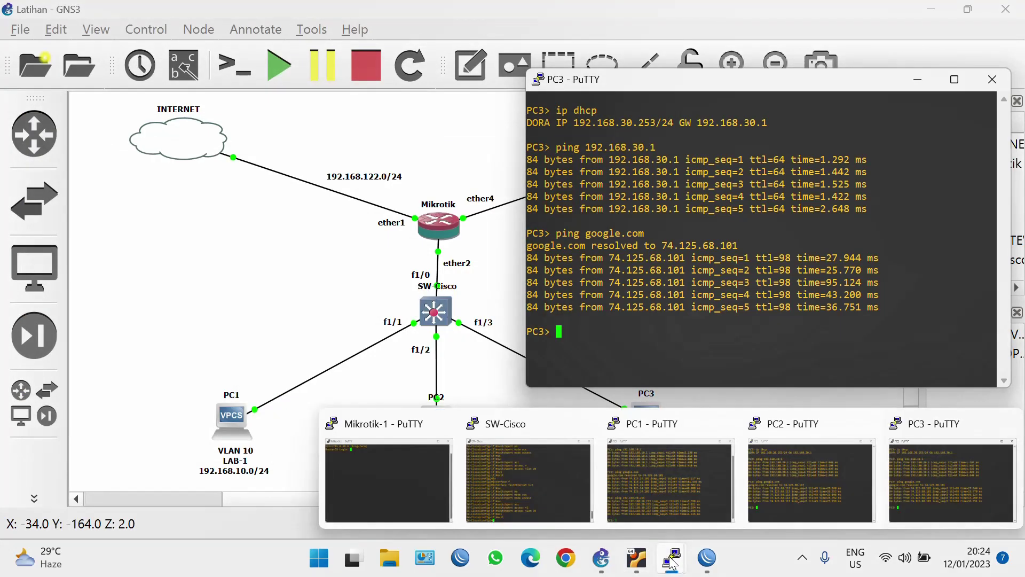
click(812, 483)
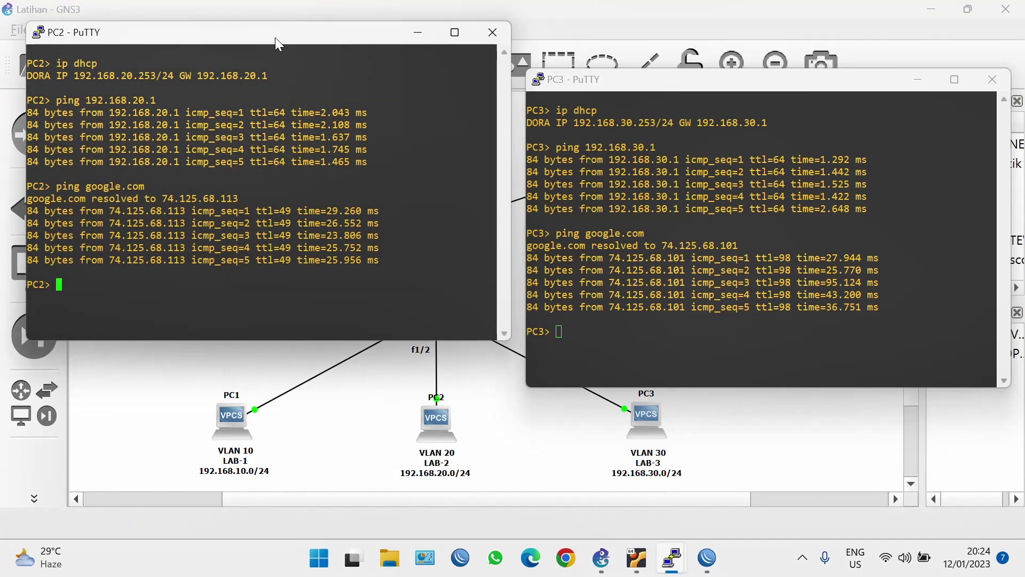
drag(274, 37, 280, 90)
click(837, 192)
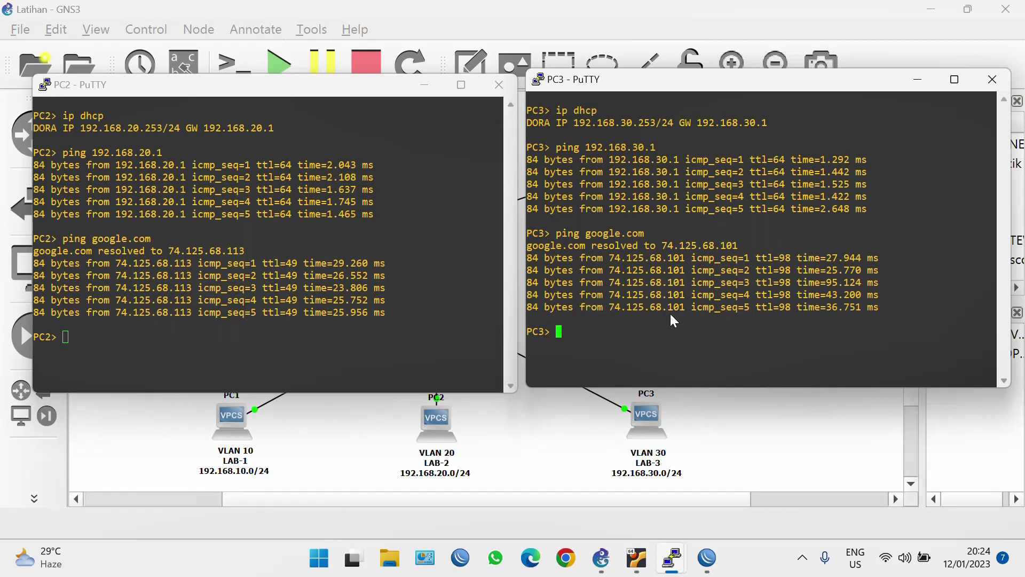
text(ping 192.168.20.)
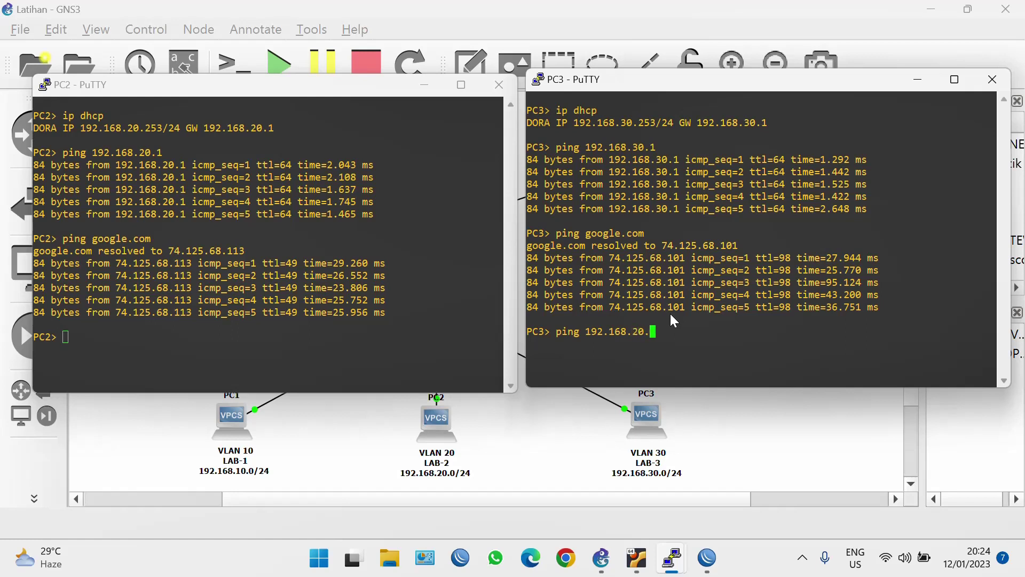
text(253)
key(Return)
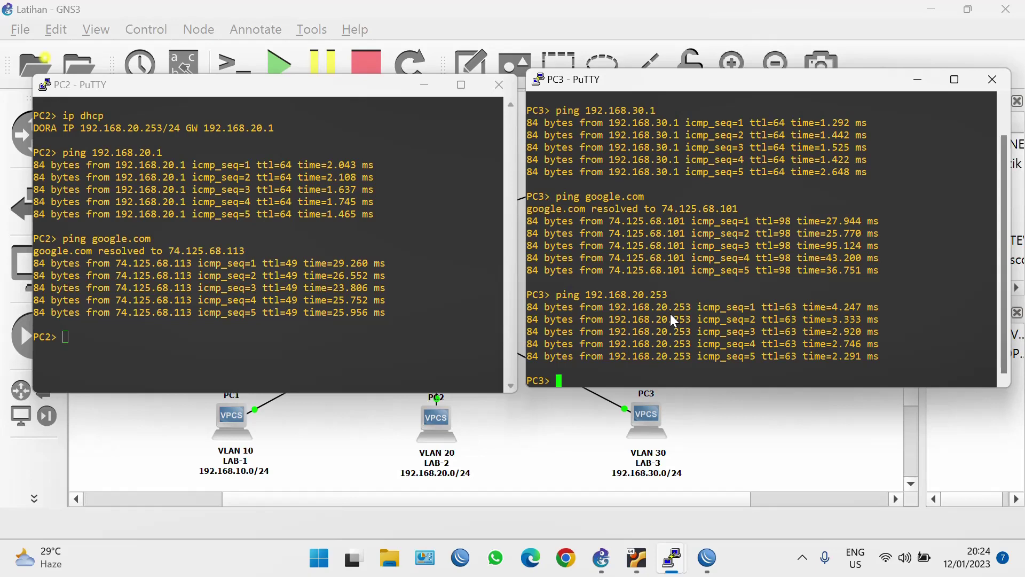
click(425, 85)
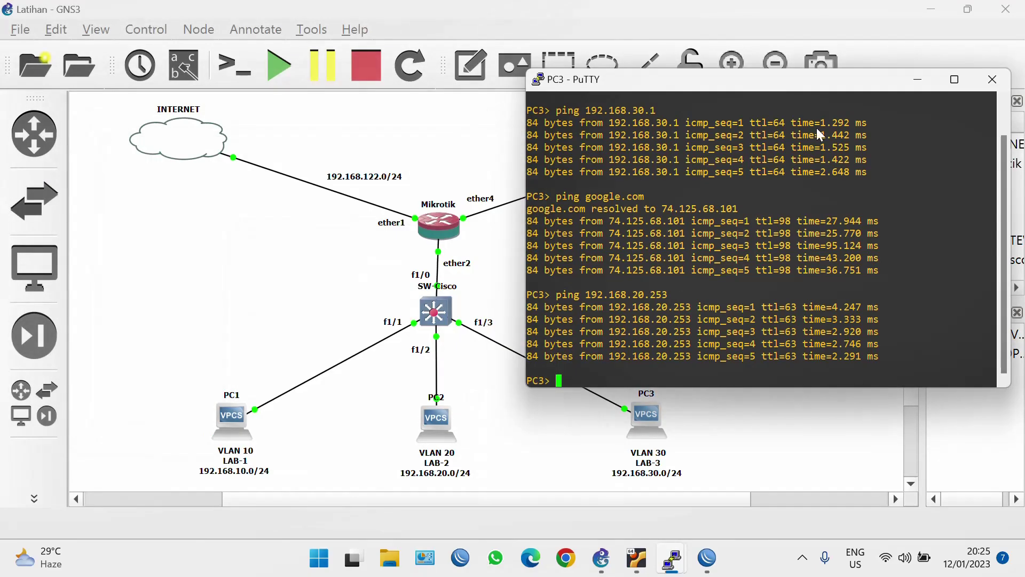
click(918, 79)
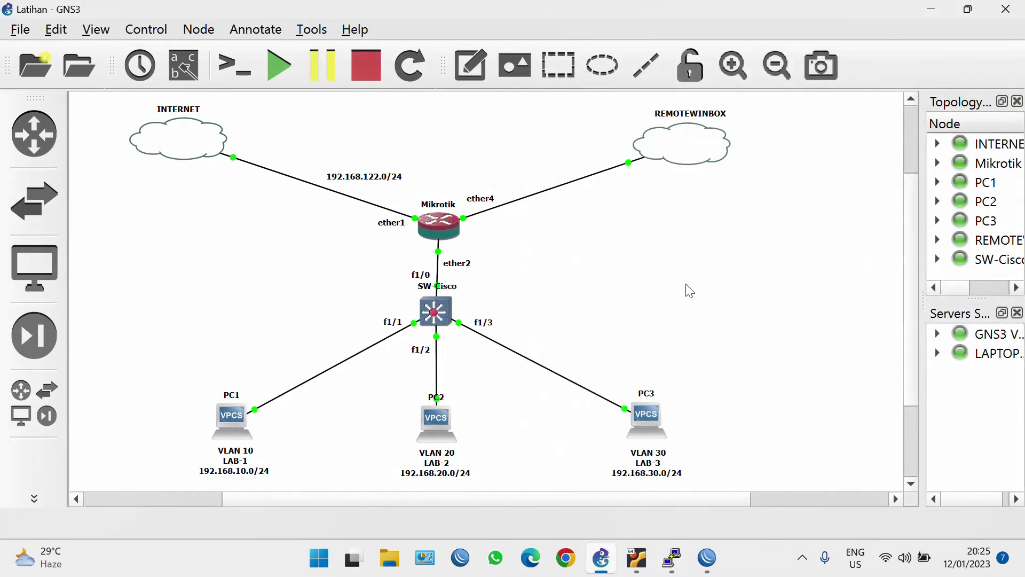